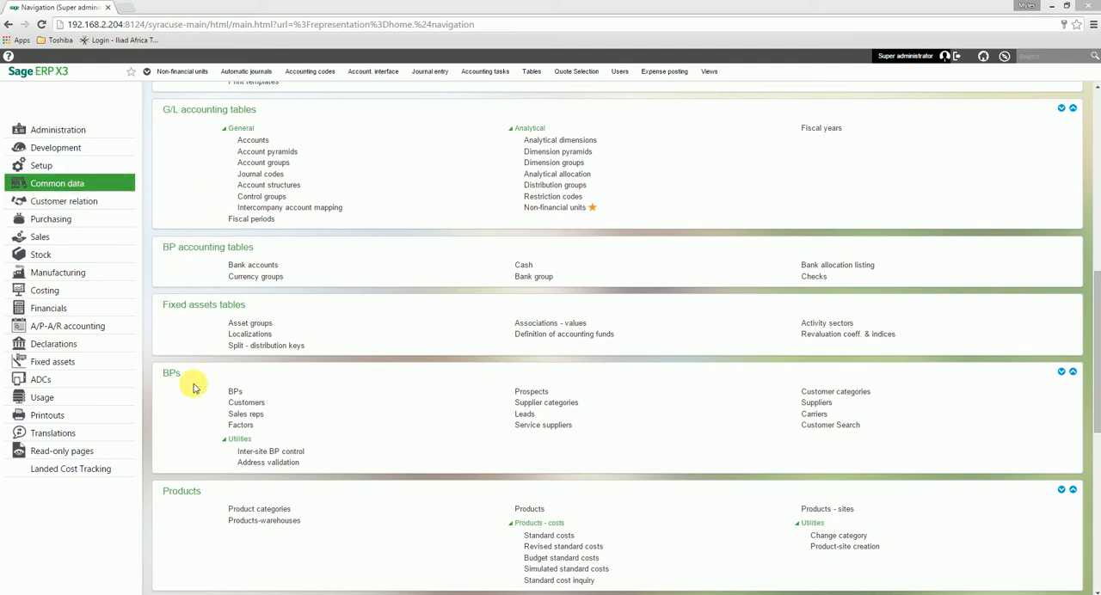
# Start a new lead record, enter its code and keep Mr as the title.
pyautogui.click(525, 414)
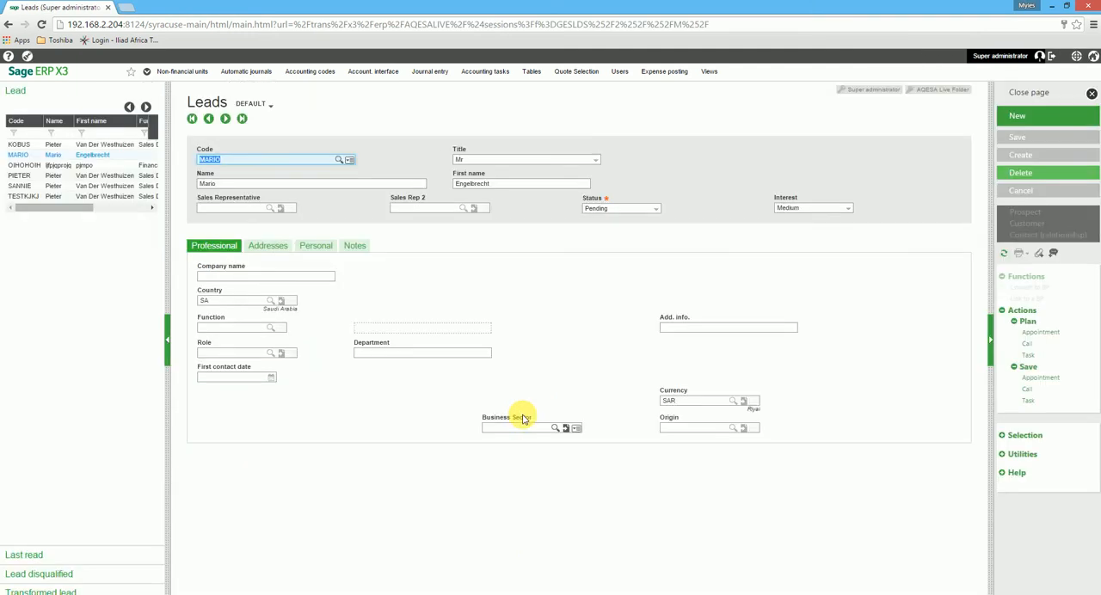
pyautogui.click(1032, 120)
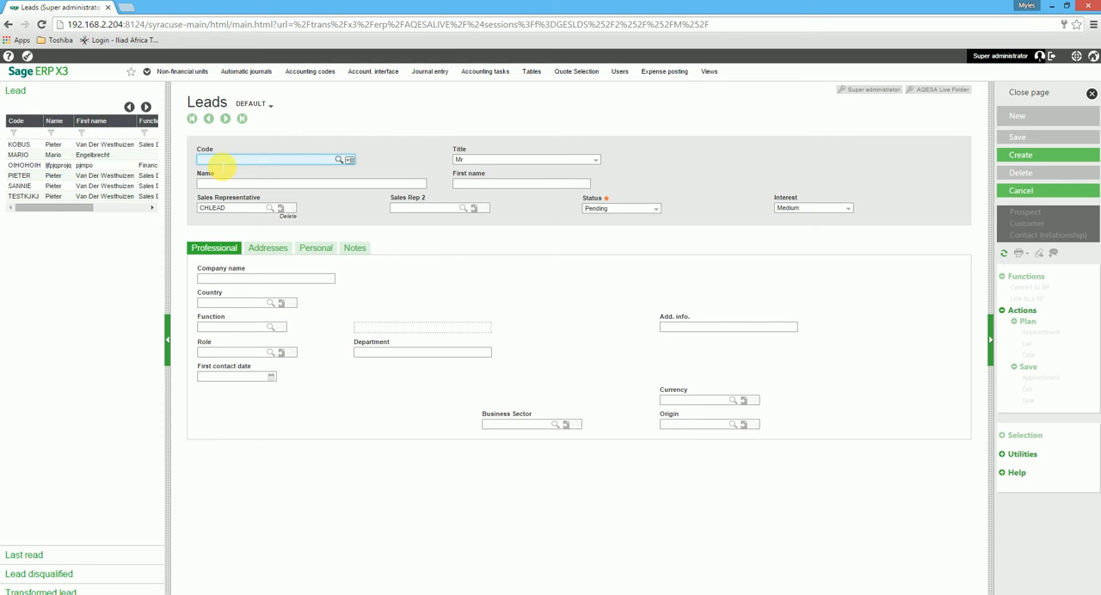
pyautogui.write('mith')
pyautogui.press('Tab')
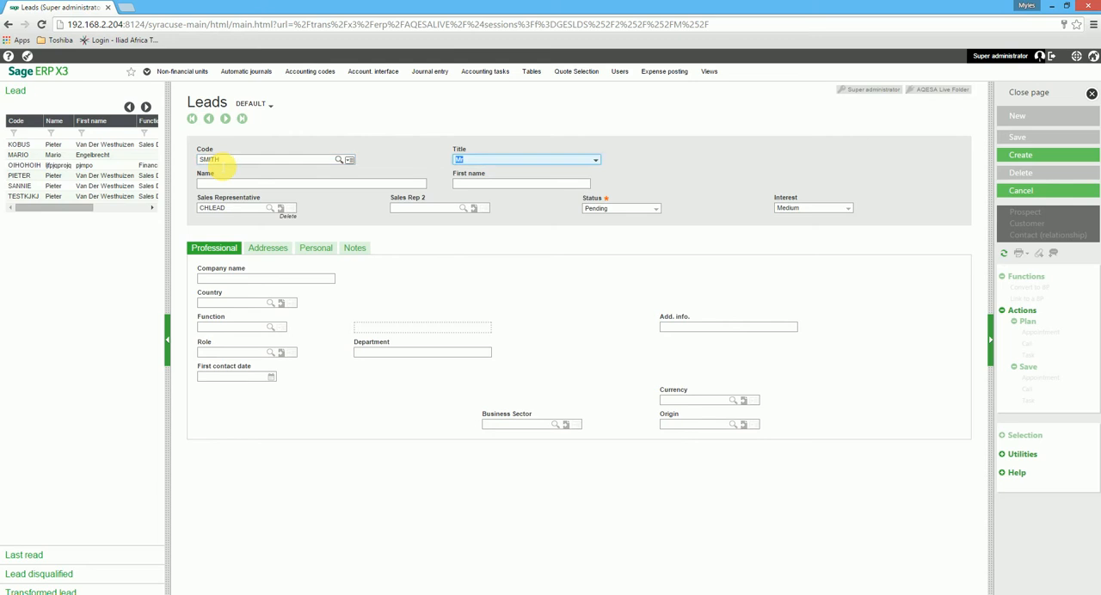
pyautogui.press('Tab')
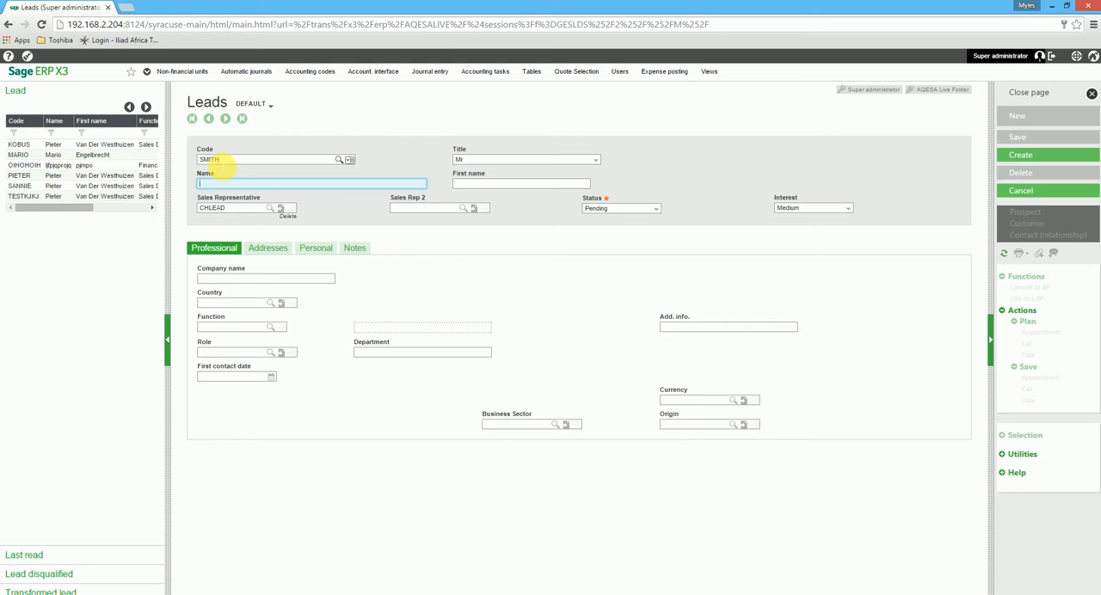
# Enter the lead's last name and first name, and assign the seventh listed sales representative.
pyautogui.write('Smith')
pyautogui.press('Tab')
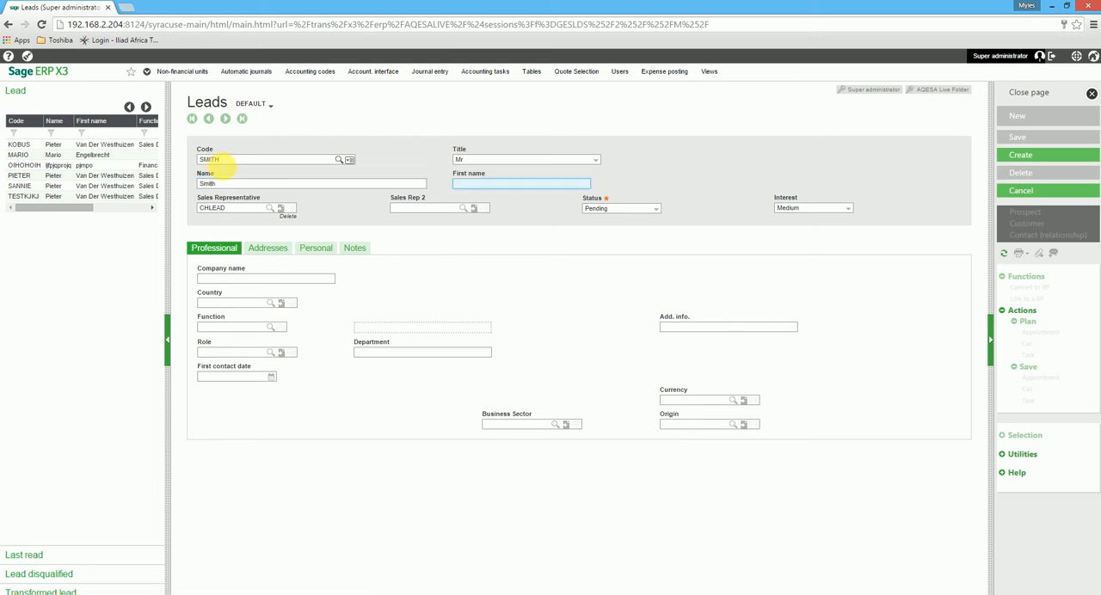
pyautogui.write('John')
pyautogui.click(277, 209)
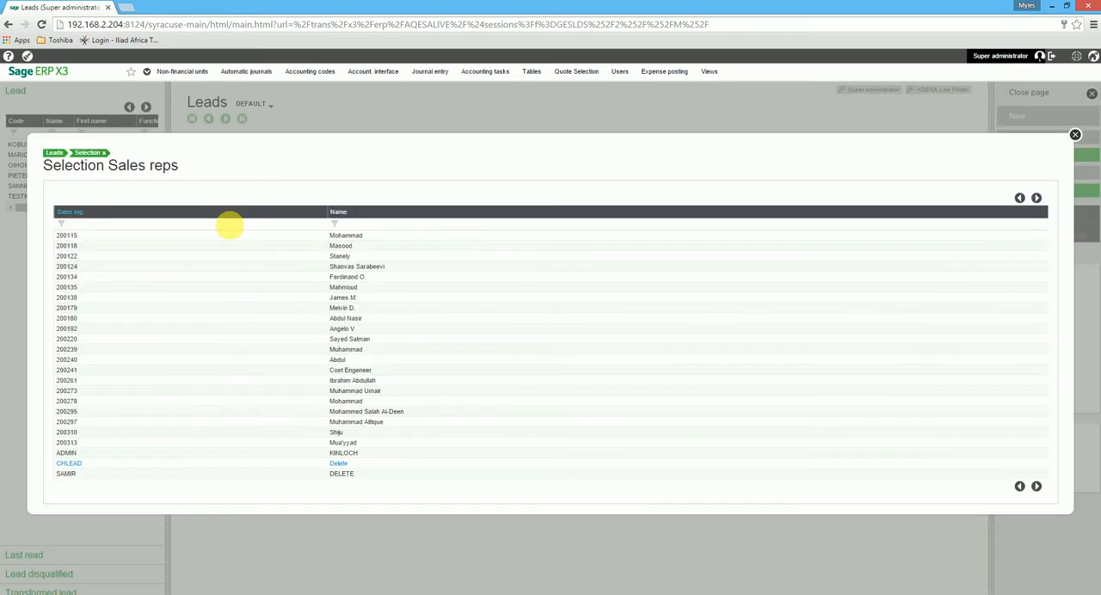
pyautogui.click(347, 297)
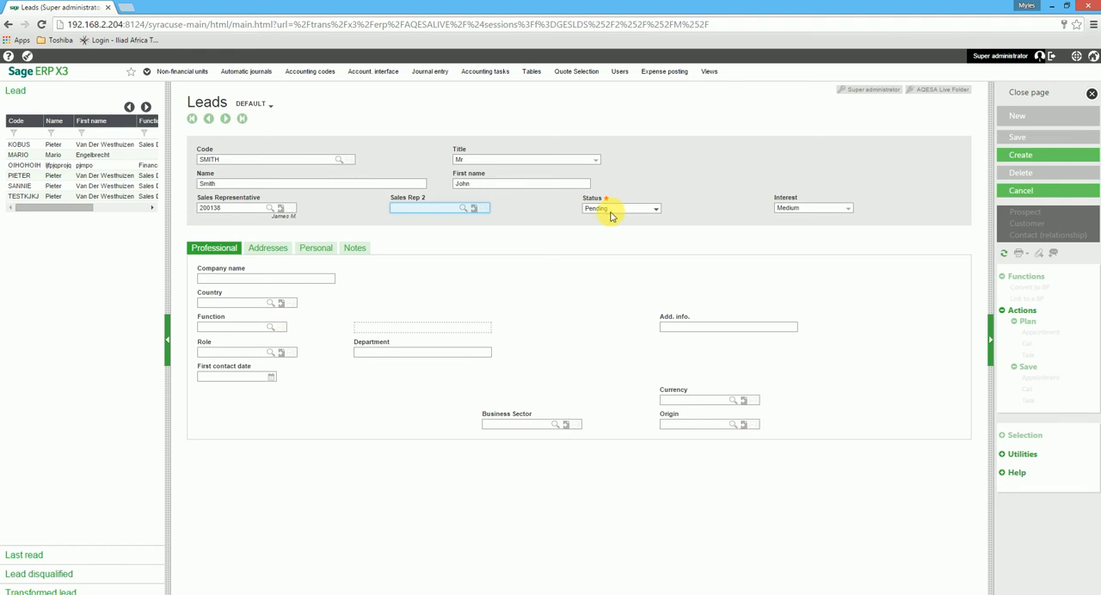
# Enter Smith and Co as the lead's company name and accept SA as the country.
pyautogui.click(229, 251)
pyautogui.click(228, 278)
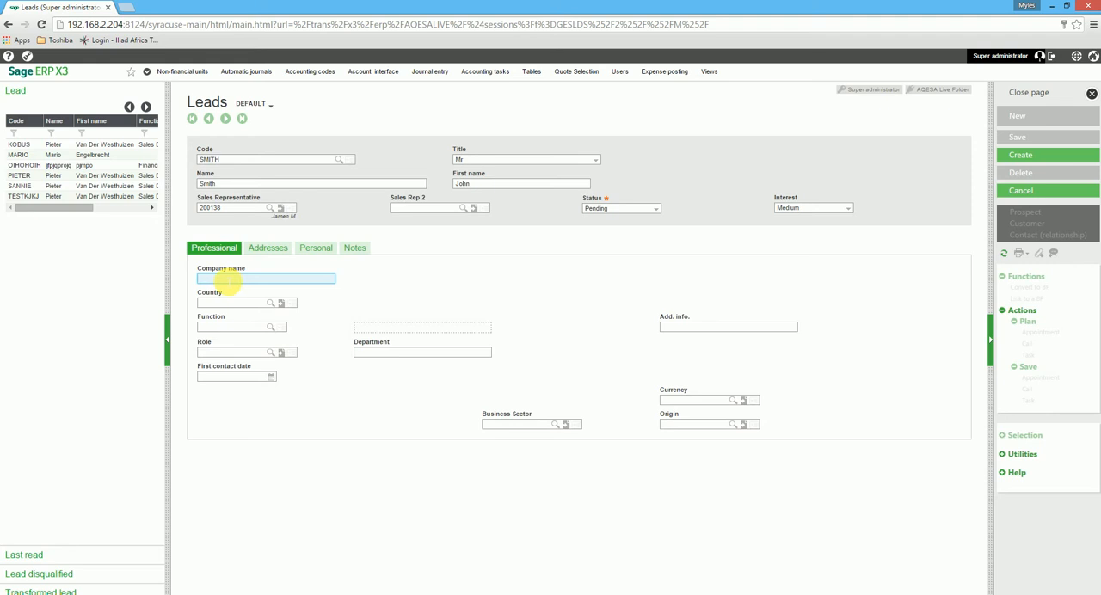
pyautogui.write('Smith and Co')
pyautogui.press('Tab')
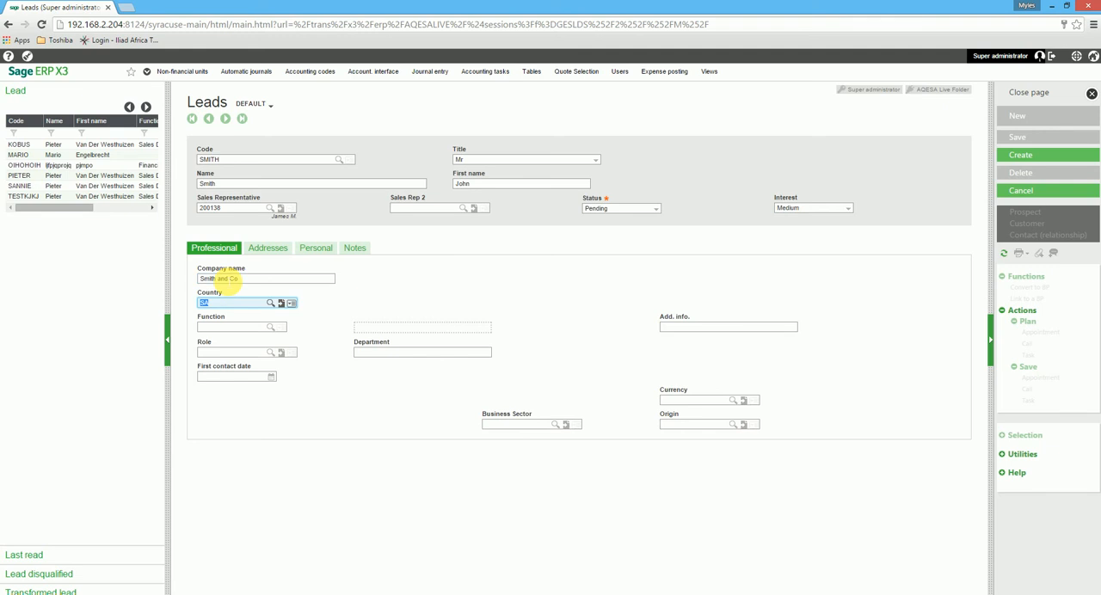
pyautogui.press('Tab')
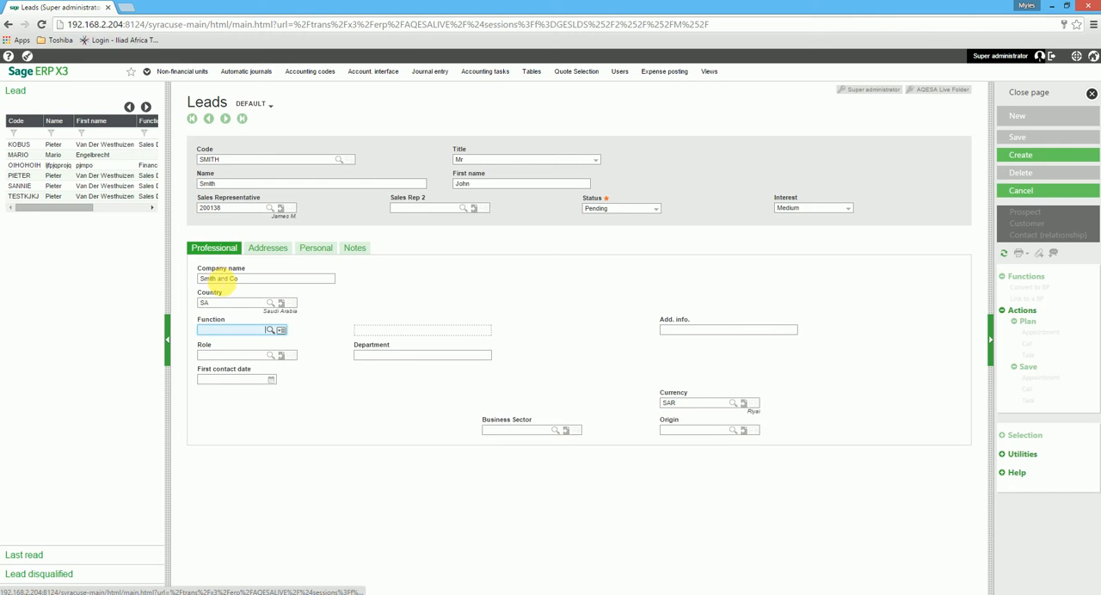
# Set the lead's function to Purchasing Director and the role to PUR (Purchasing).
pyautogui.click(270, 330)
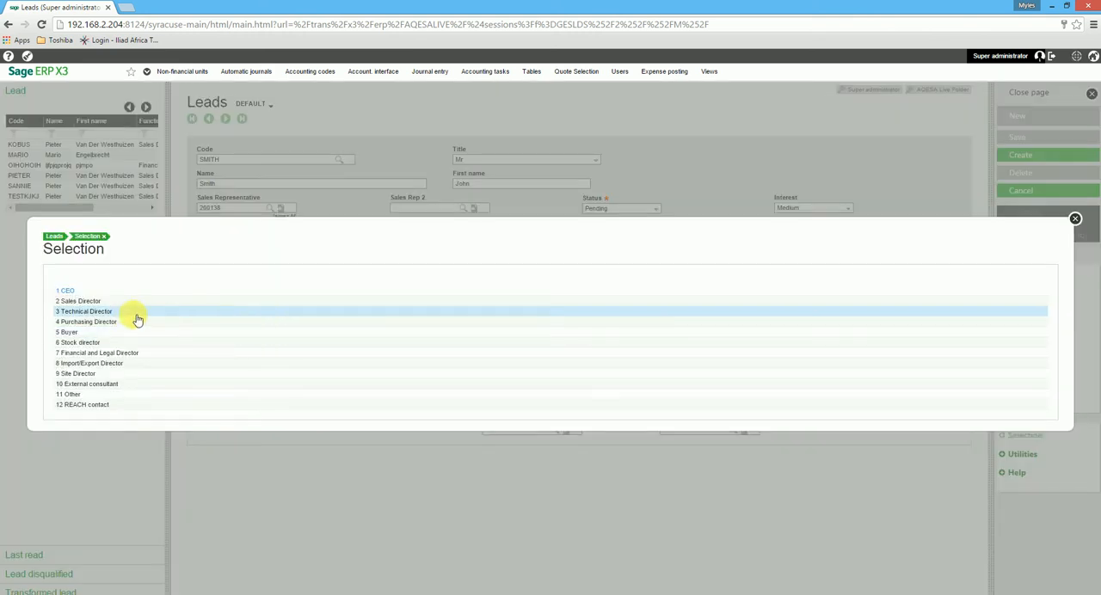
pyautogui.click(91, 322)
pyautogui.click(254, 356)
pyautogui.click(270, 355)
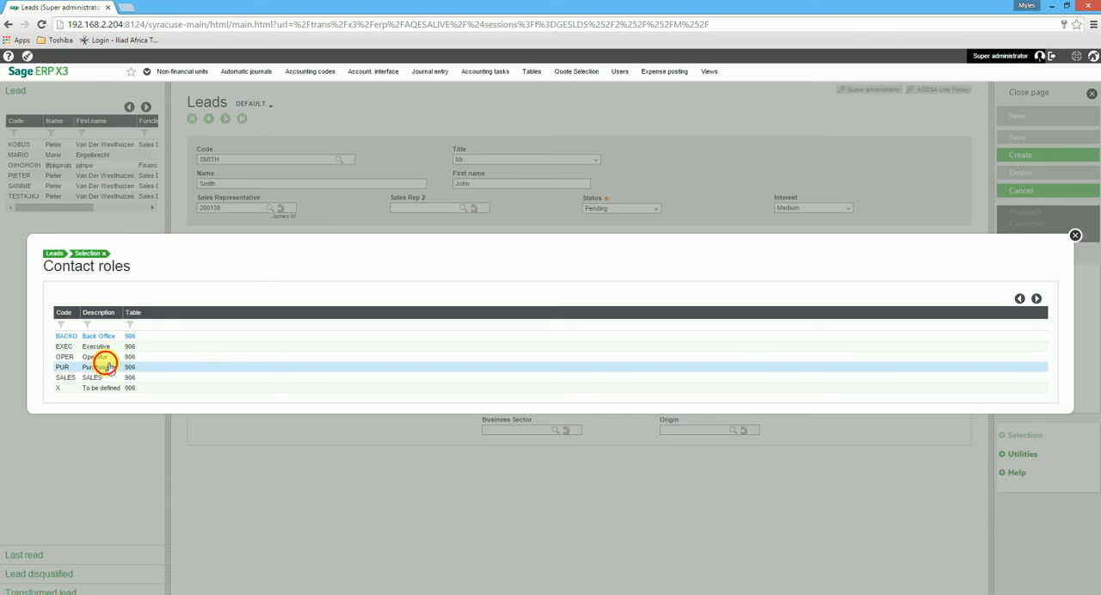
pyautogui.click(107, 368)
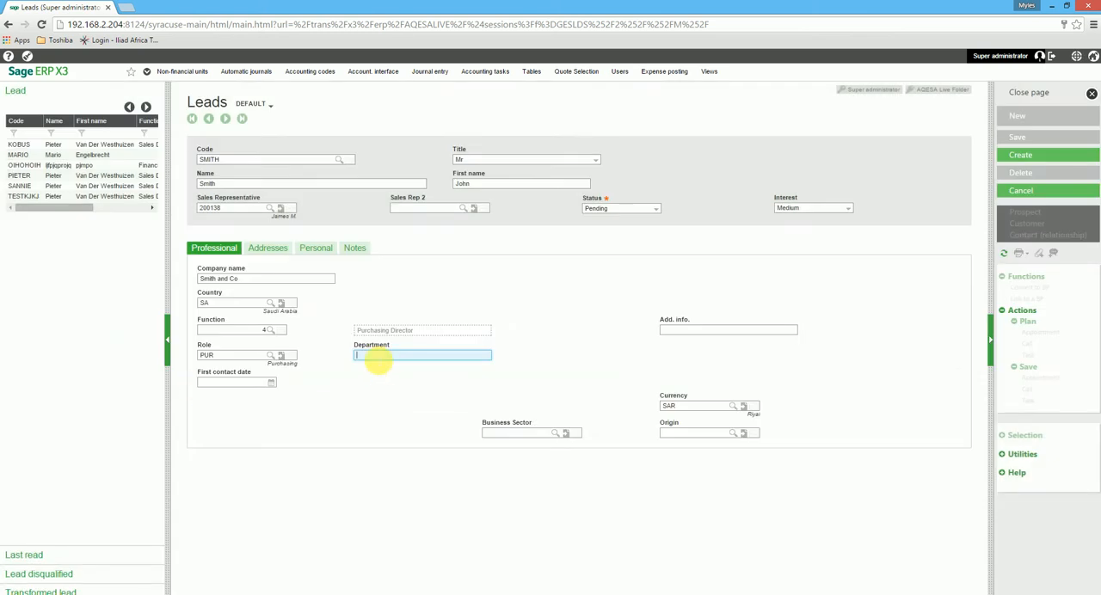
# Enter Purchasing/Buying as the lead's department.
pyautogui.write('Purchasing/Buying')
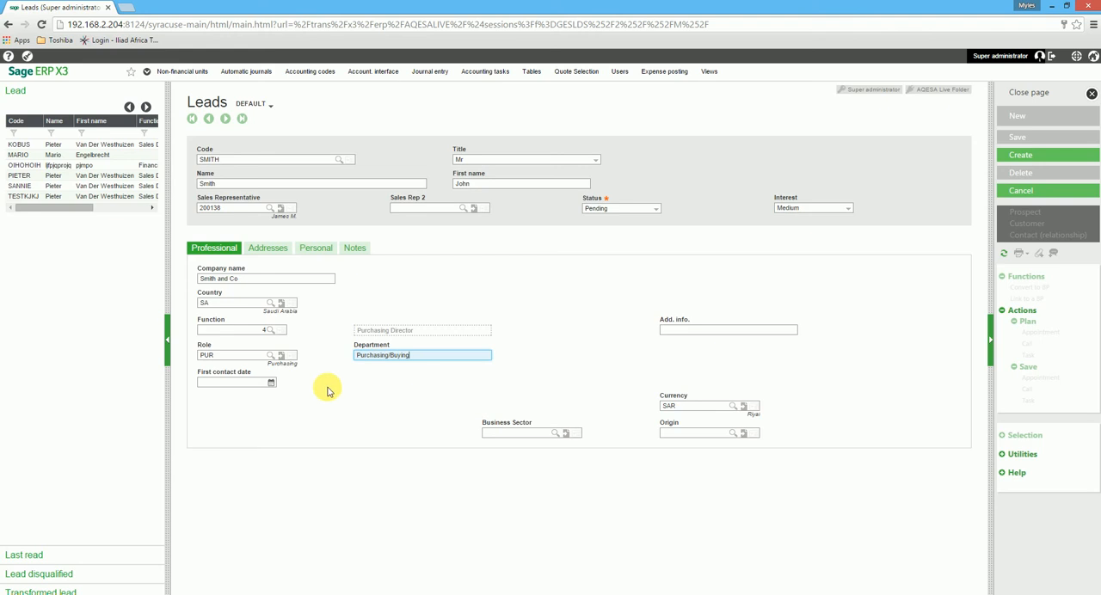
# Set the first contact date to 01/01/16 and enter Test as the additional information.
pyautogui.click(271, 381)
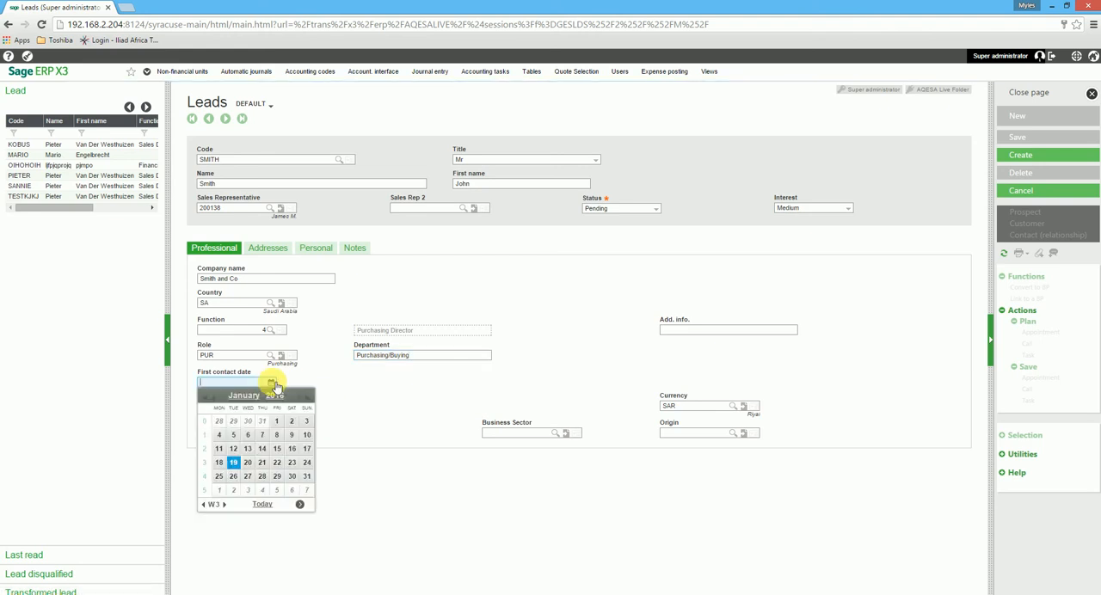
pyautogui.click(276, 422)
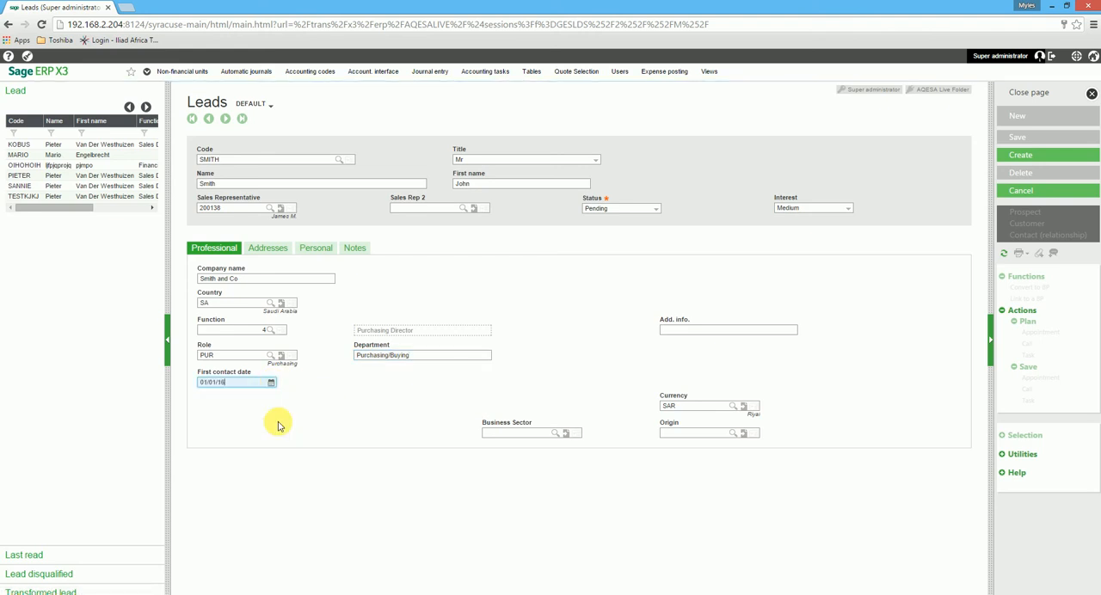
pyautogui.click(676, 333)
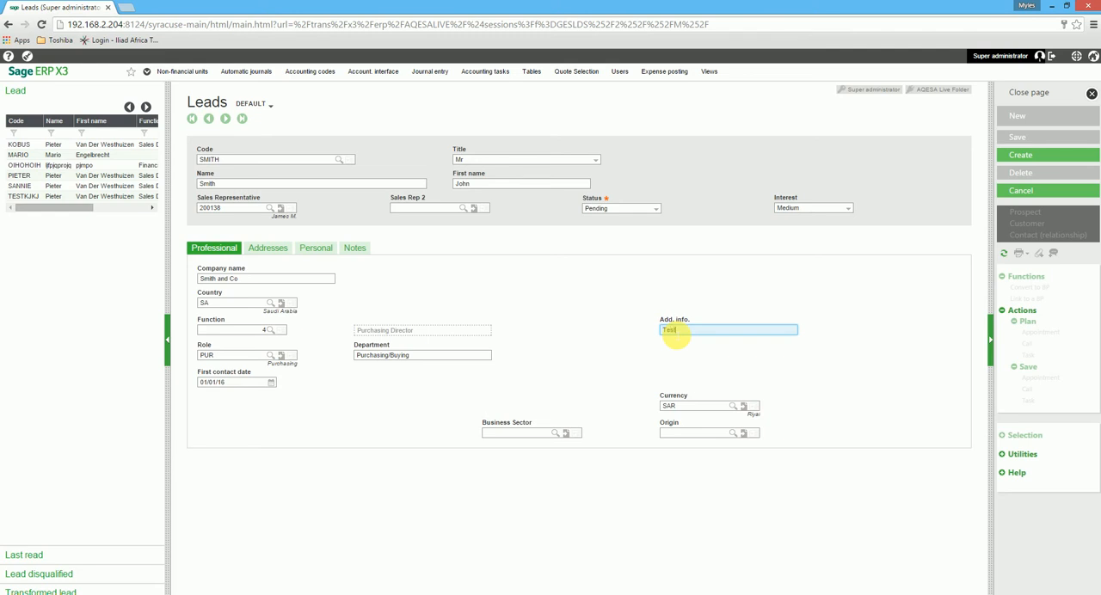
pyautogui.press('Tab')
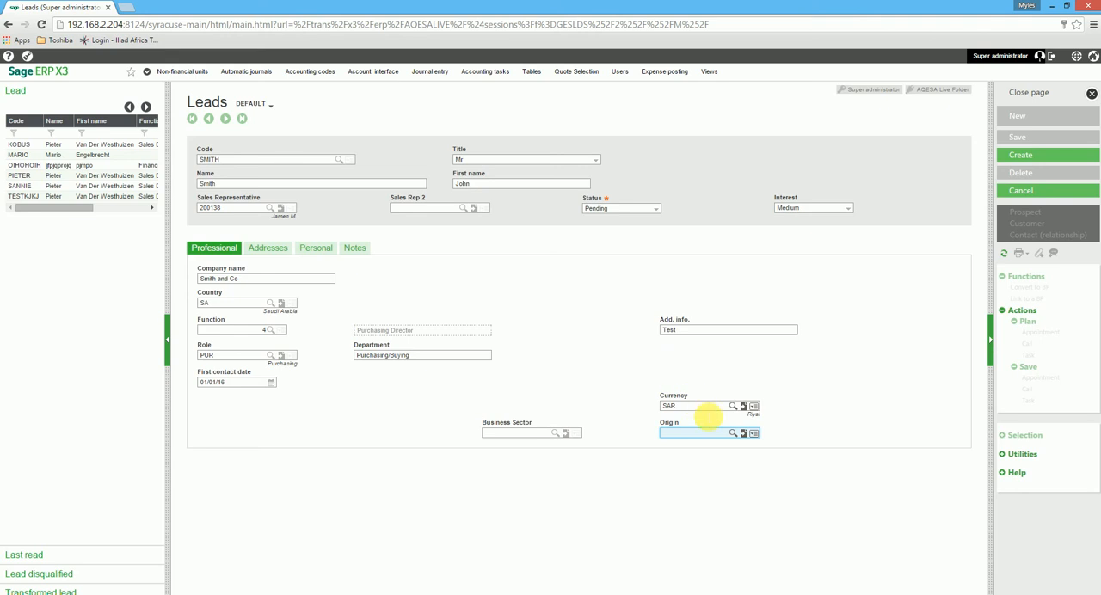
# Set the lead's origin to D1 (Trade show) and the business sector to A1 (KAM - Wholesales Sector).
pyautogui.click(732, 432)
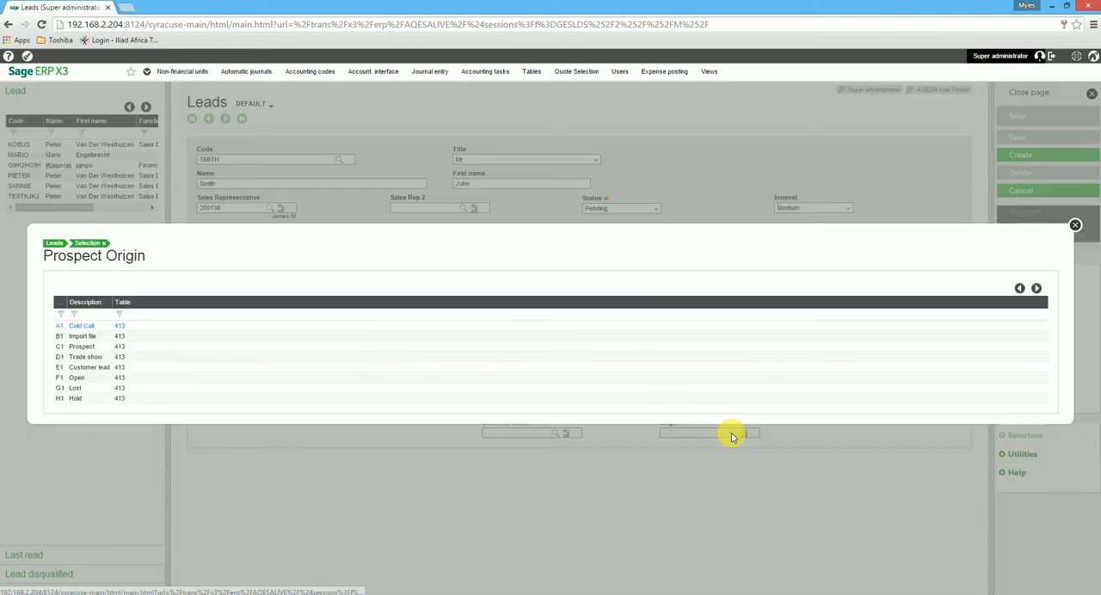
pyautogui.click(100, 362)
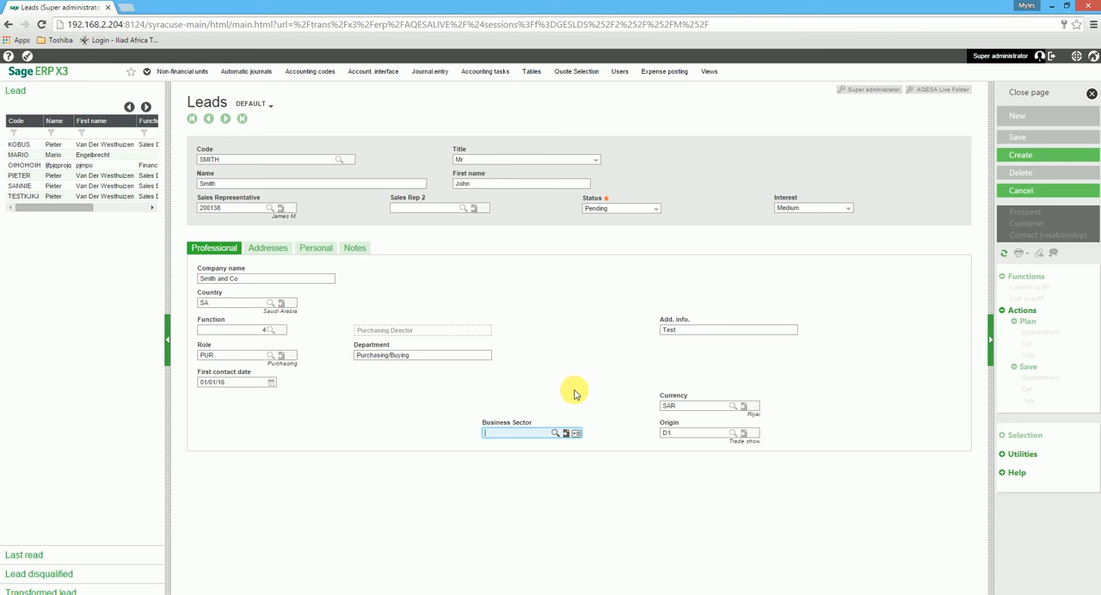
pyautogui.click(557, 435)
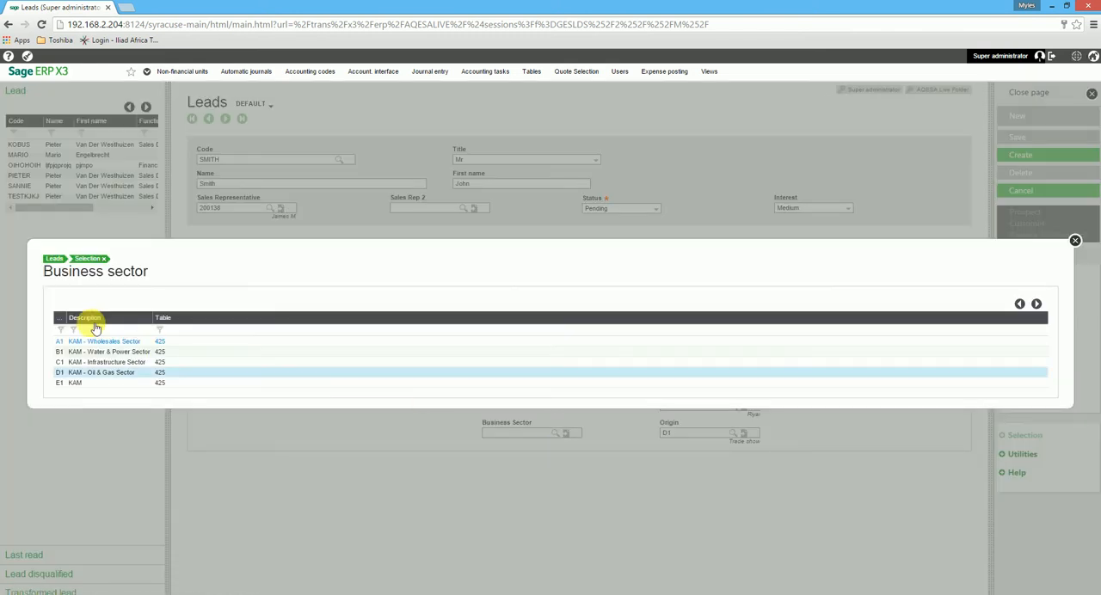
pyautogui.click(110, 342)
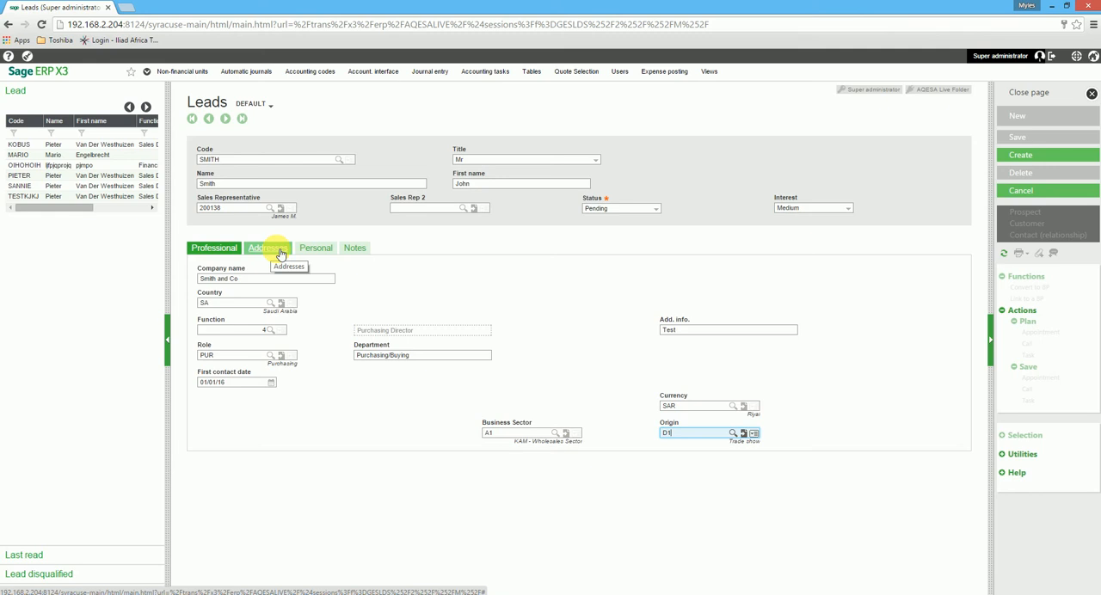
# Add an address to the lead with the code PHY and the description Physical.
pyautogui.click(277, 251)
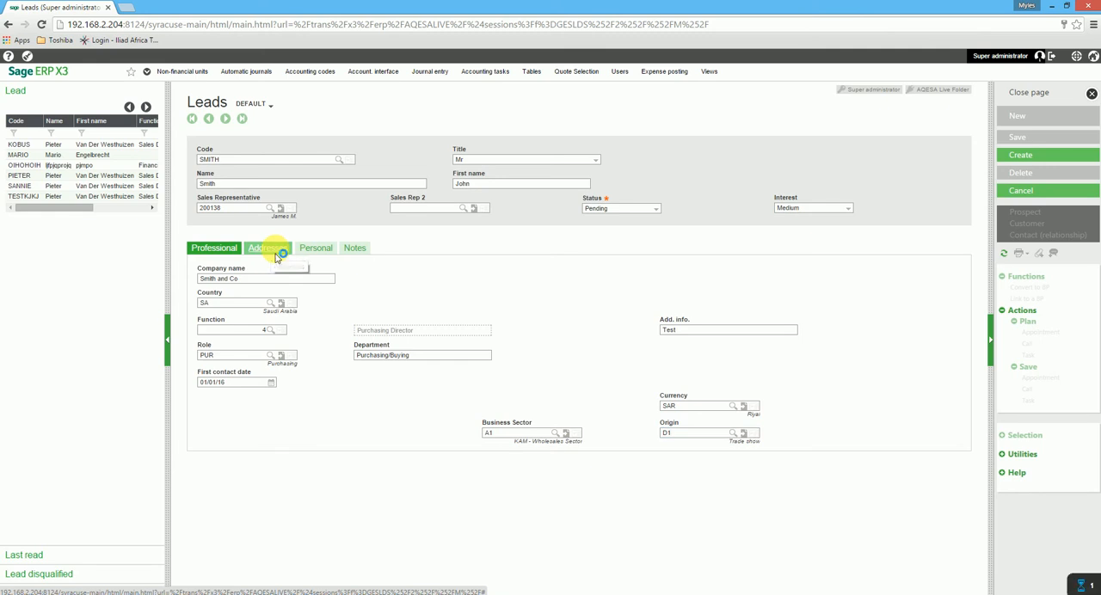
pyautogui.click(268, 312)
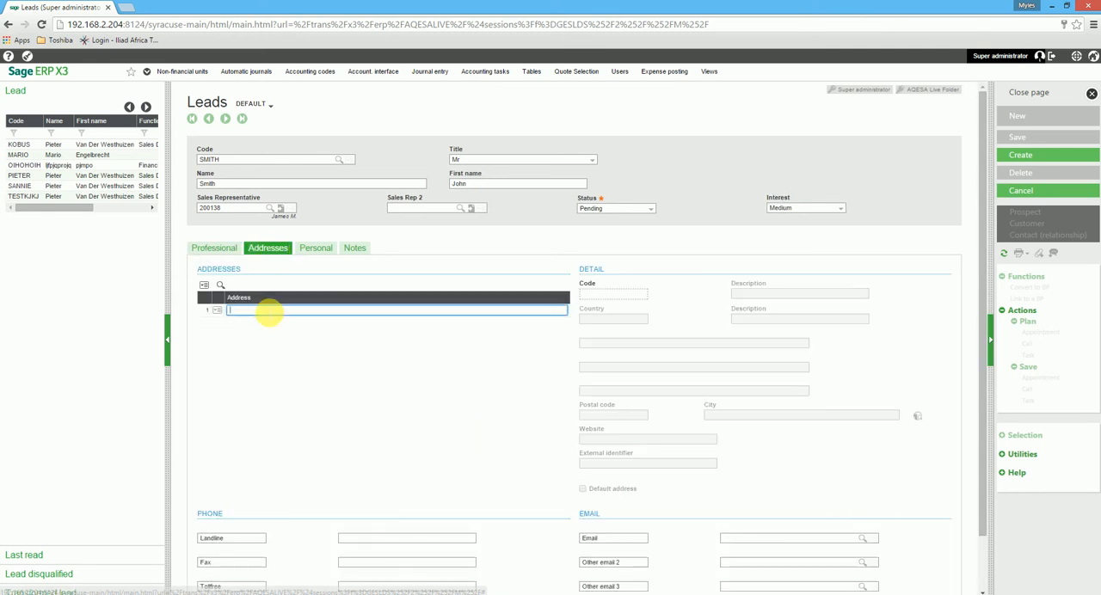
pyautogui.write('Ps')
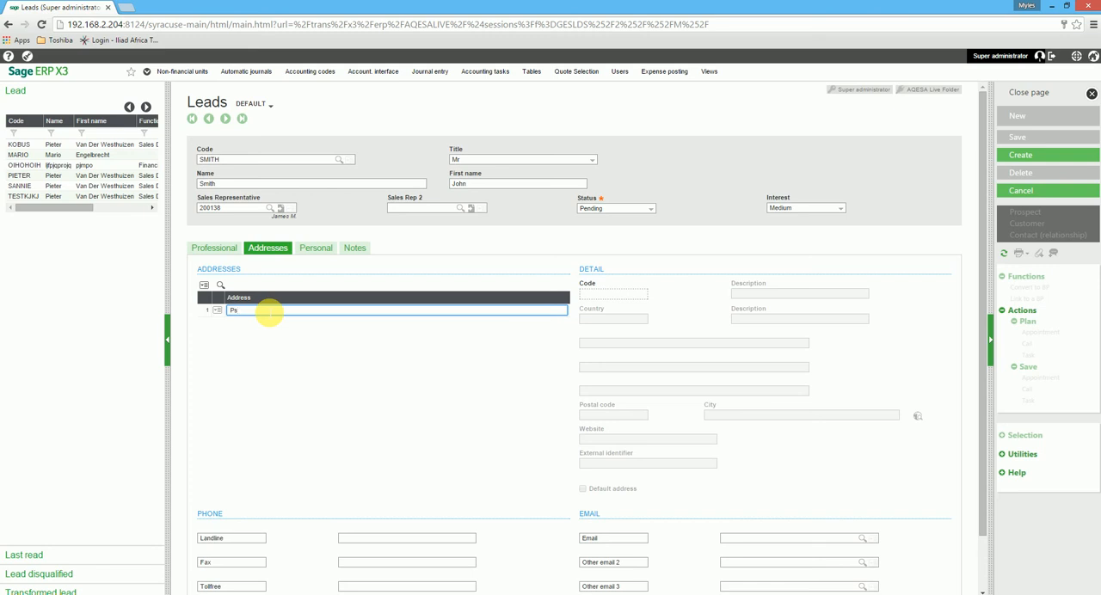
pyautogui.press('BackSpace')
pyautogui.write('hy')
pyautogui.press('Tab')
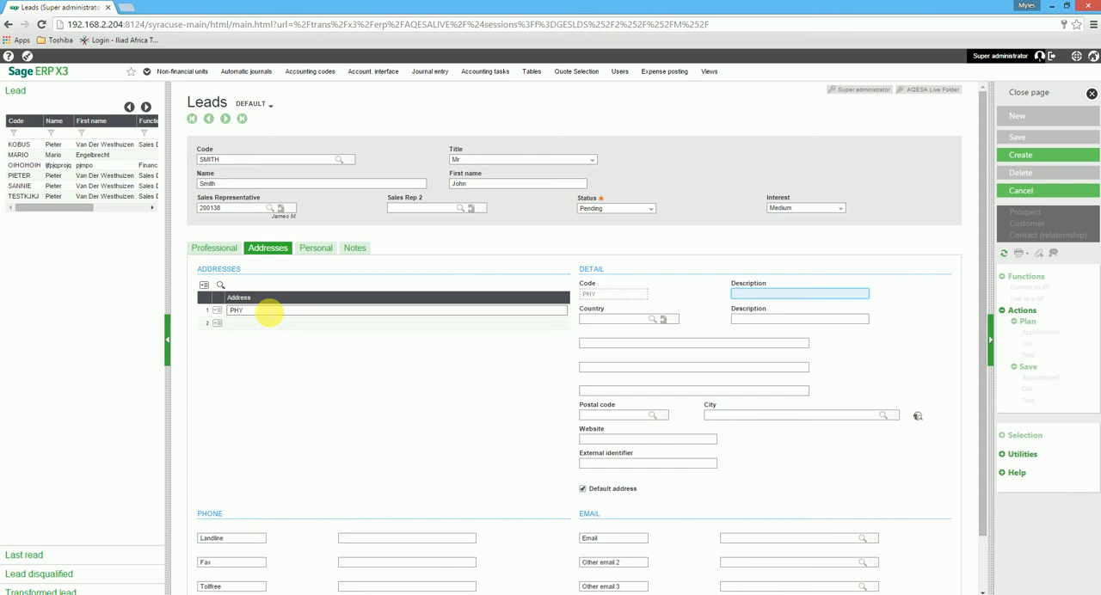
pyautogui.write('Physical')
pyautogui.press('Tab')
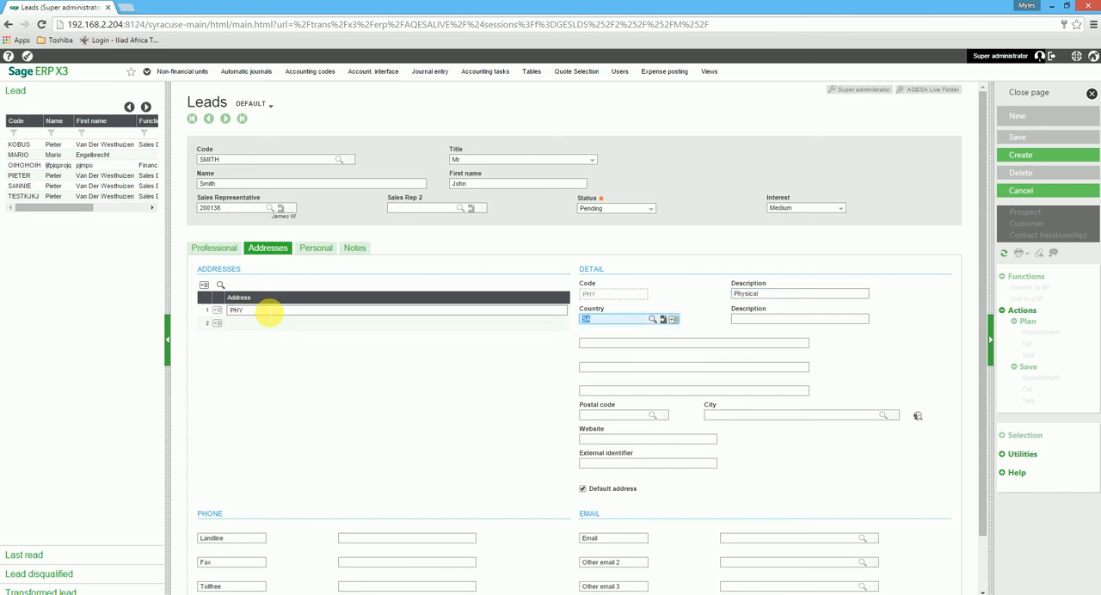
# Accept SA as the PHY address's country and fill its first two address lines with Street and Suburb/Town.
pyautogui.press('Tab')
pyautogui.write('Street')
pyautogui.press('Tab')
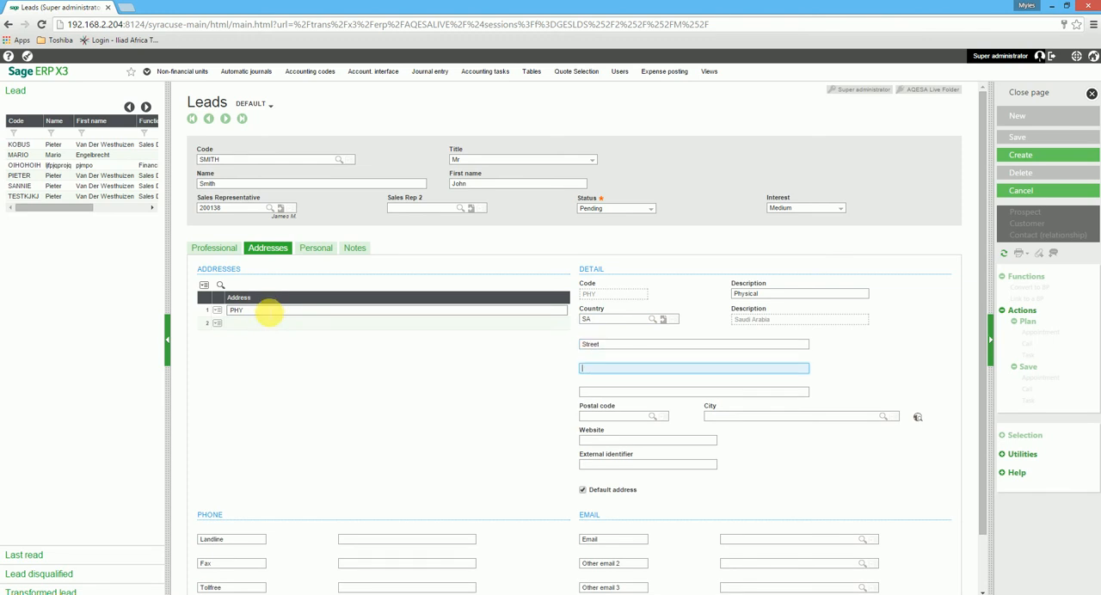
pyautogui.write('Suburb/Town')
pyautogui.press('Tab')
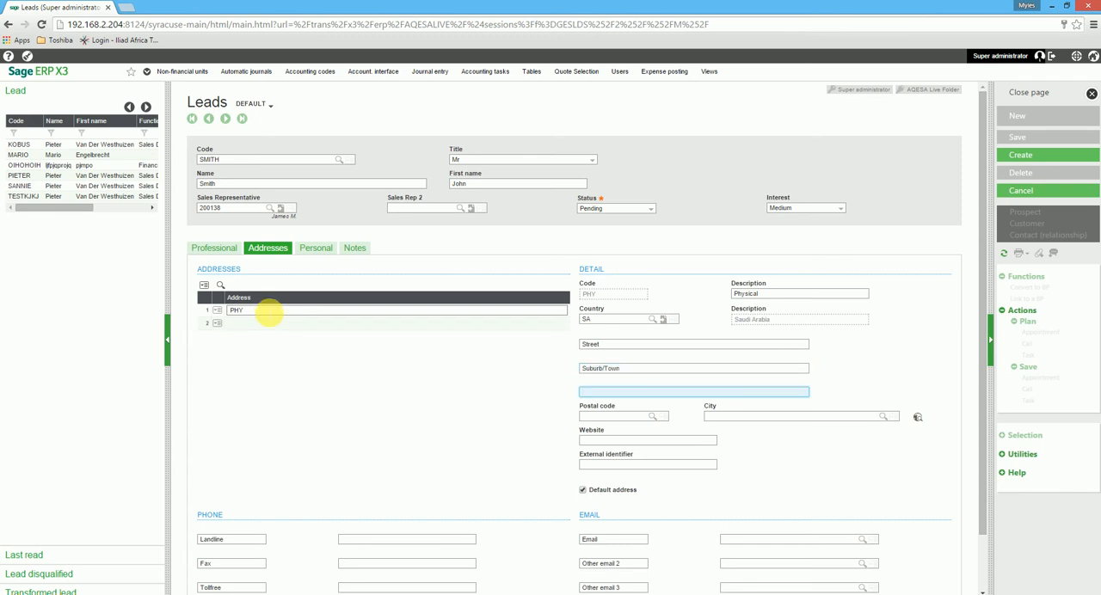
# Try to look up a city for the PHY address.
pyautogui.click(781, 417)
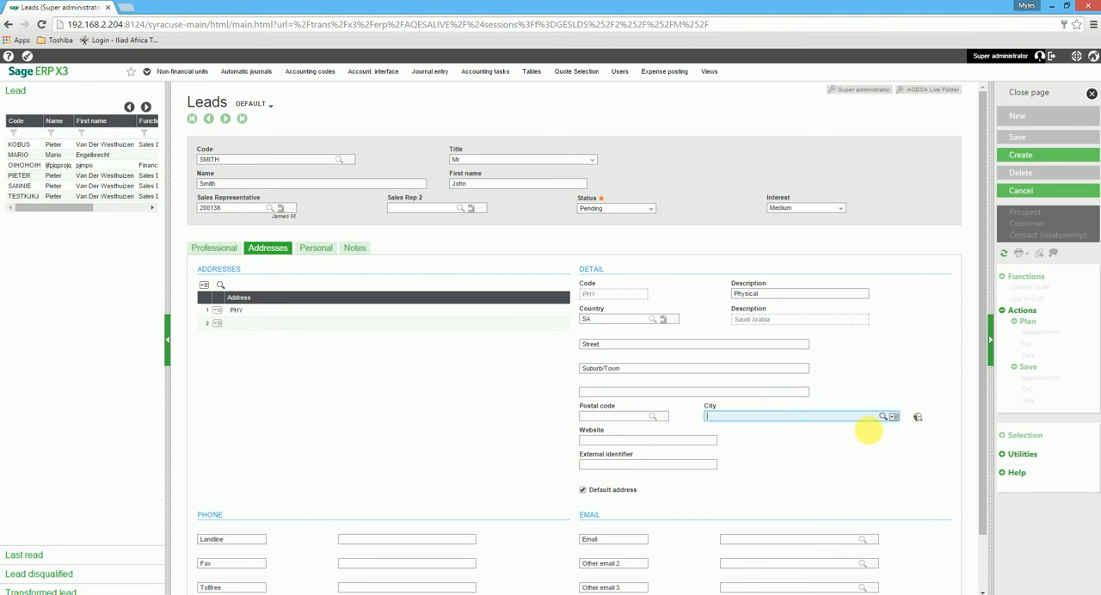
pyautogui.click(883, 416)
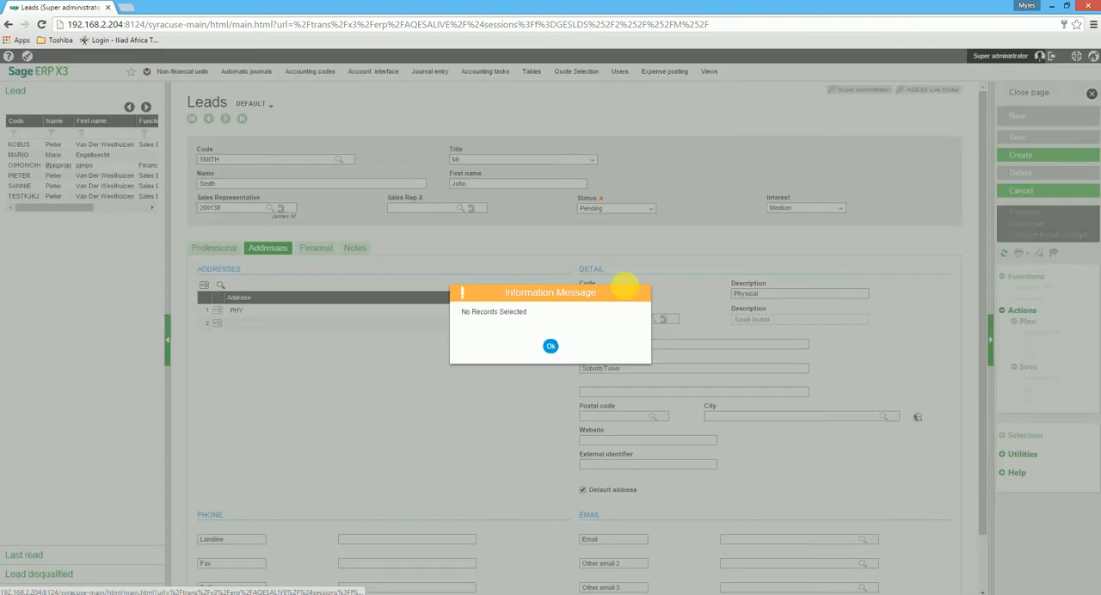
pyautogui.click(550, 345)
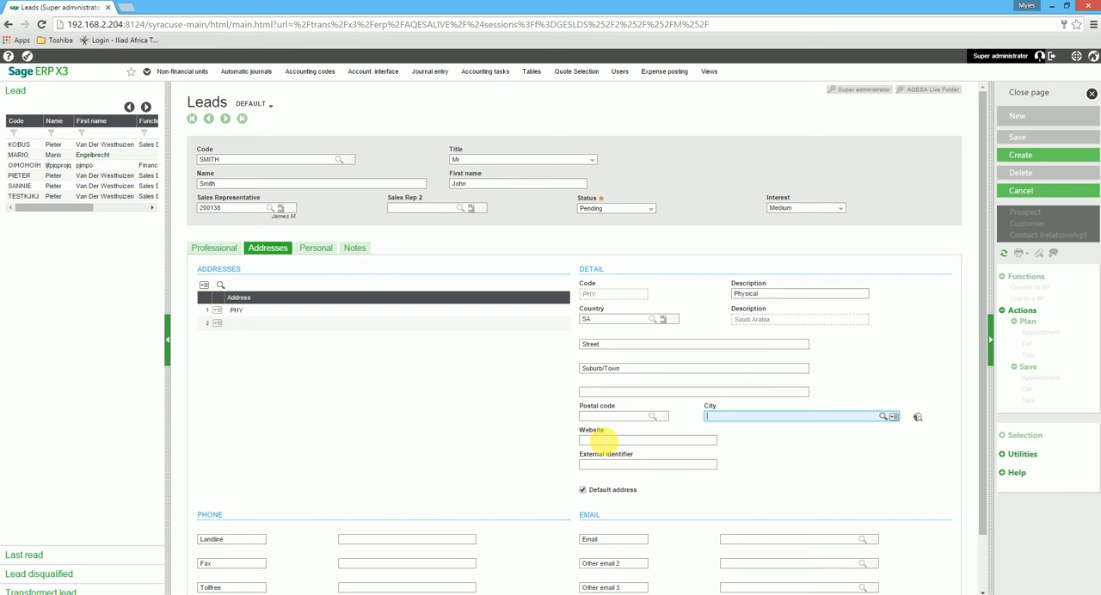
pyautogui.click(602, 441)
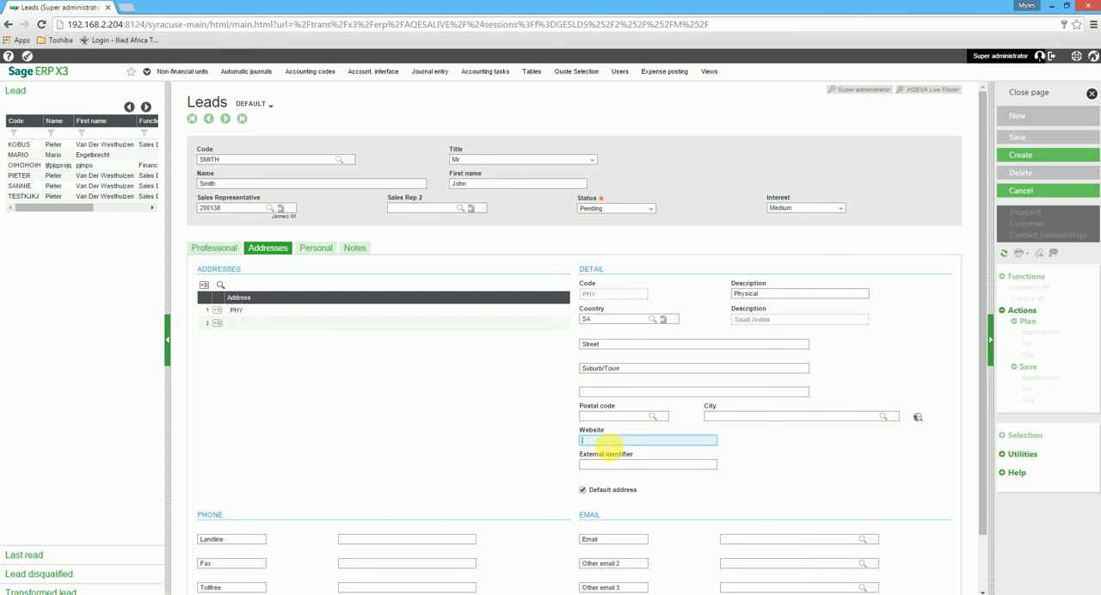
pyautogui.write('www.smithandco.com')
pyautogui.click(728, 539)
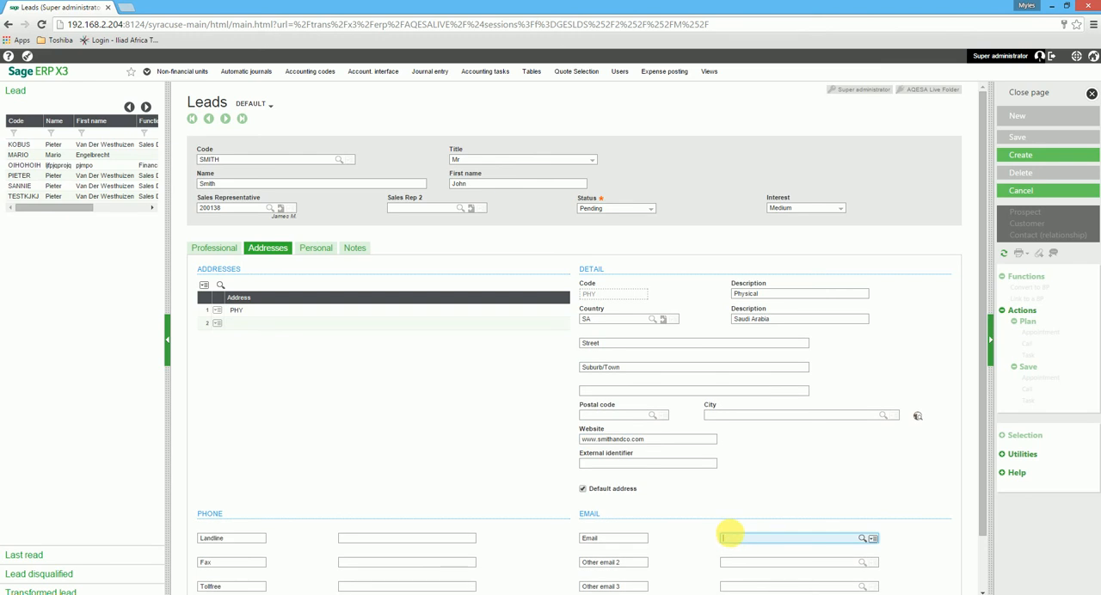
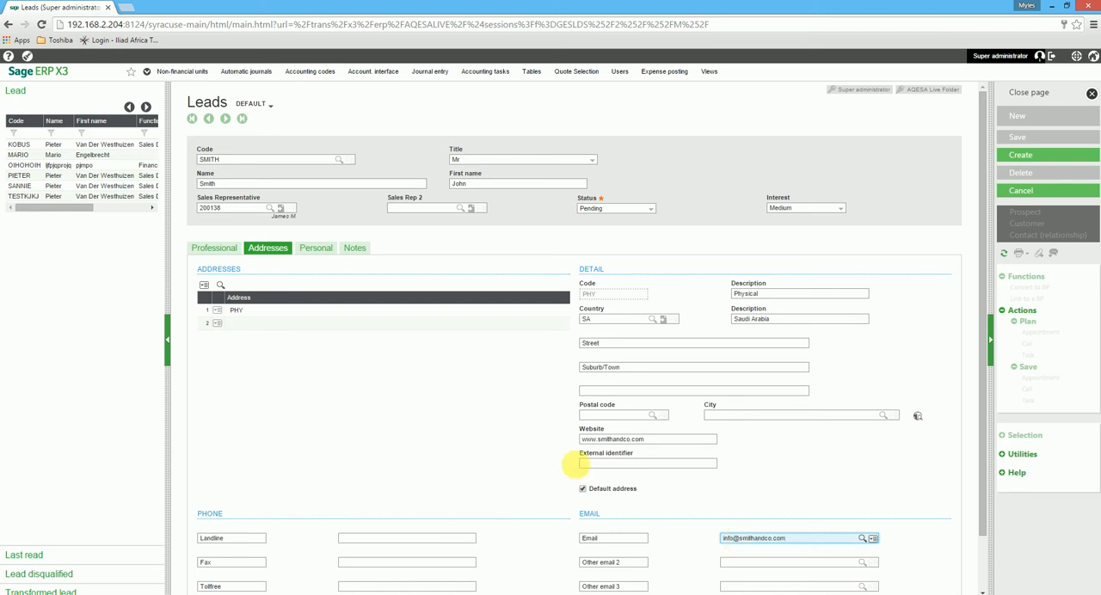
# Set the language in the lead's personal details to ENG (English - American) from the language list.
pyautogui.click(316, 248)
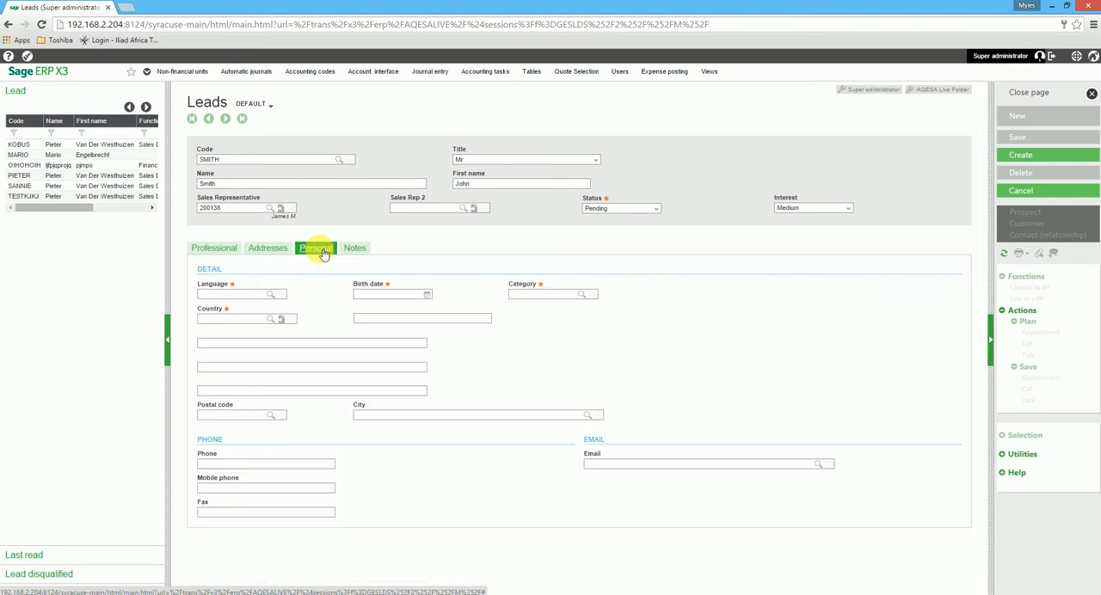
pyautogui.click(228, 294)
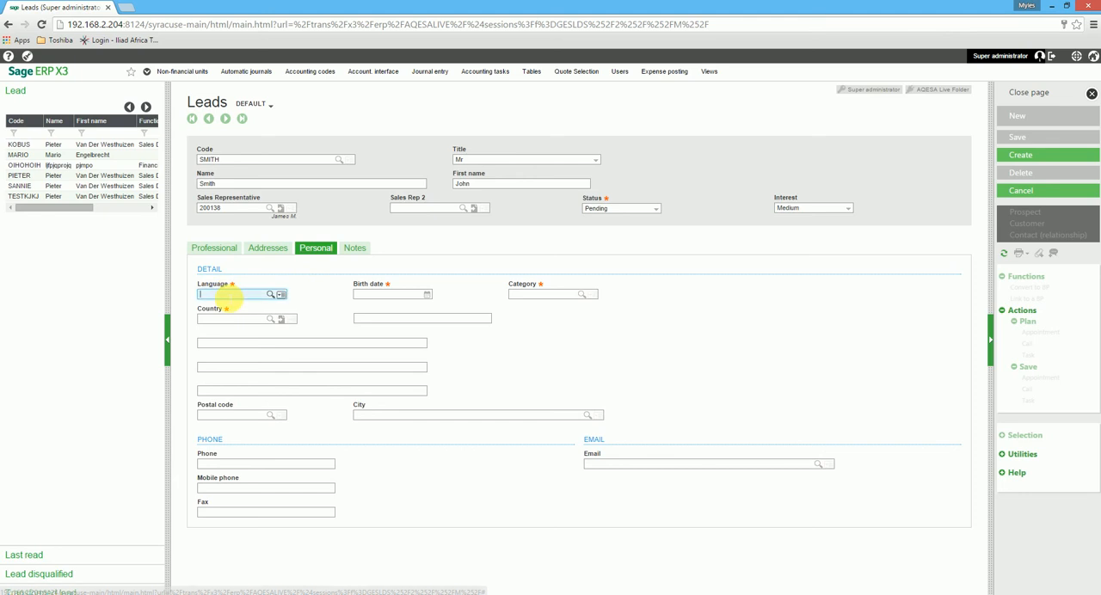
pyautogui.click(277, 295)
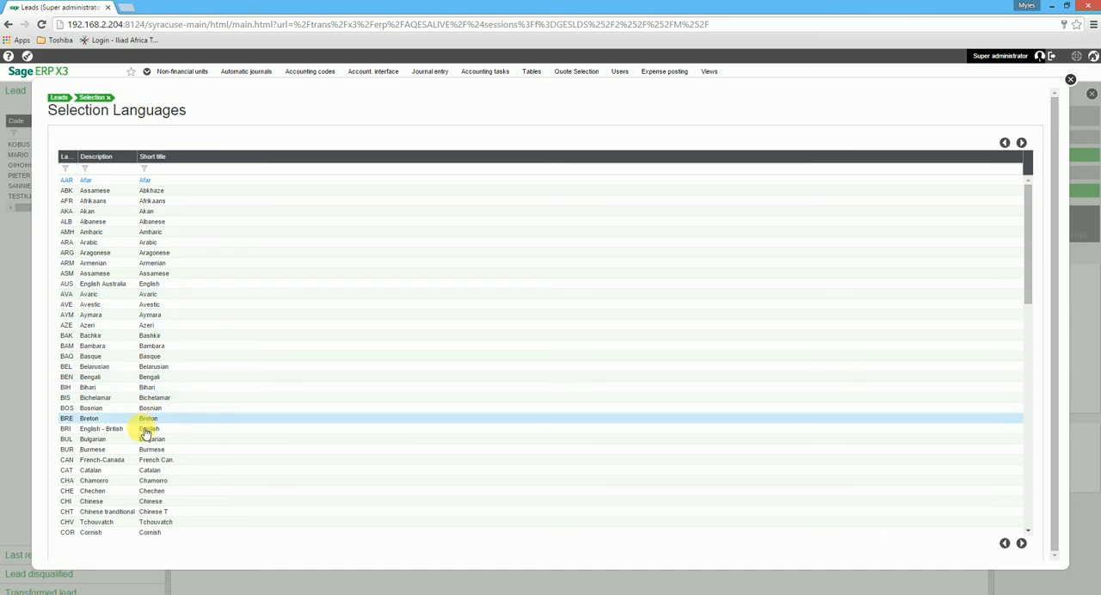
pyautogui.scroll(-5, 148, 431)
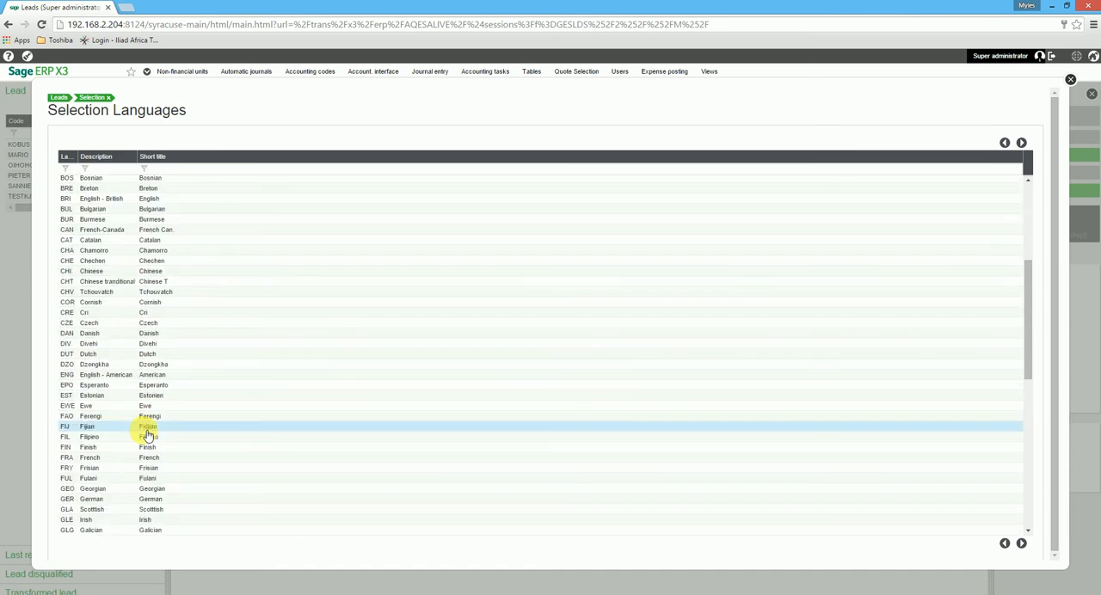
pyautogui.click(147, 379)
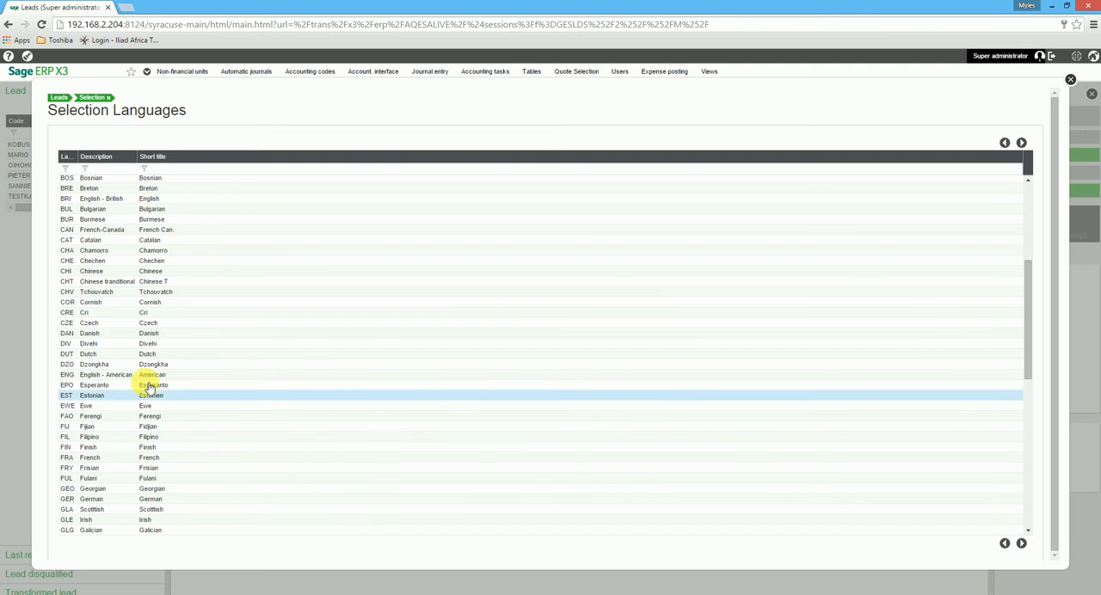
# Fill in the lead's birth date using the calendar.
pyautogui.click(428, 296)
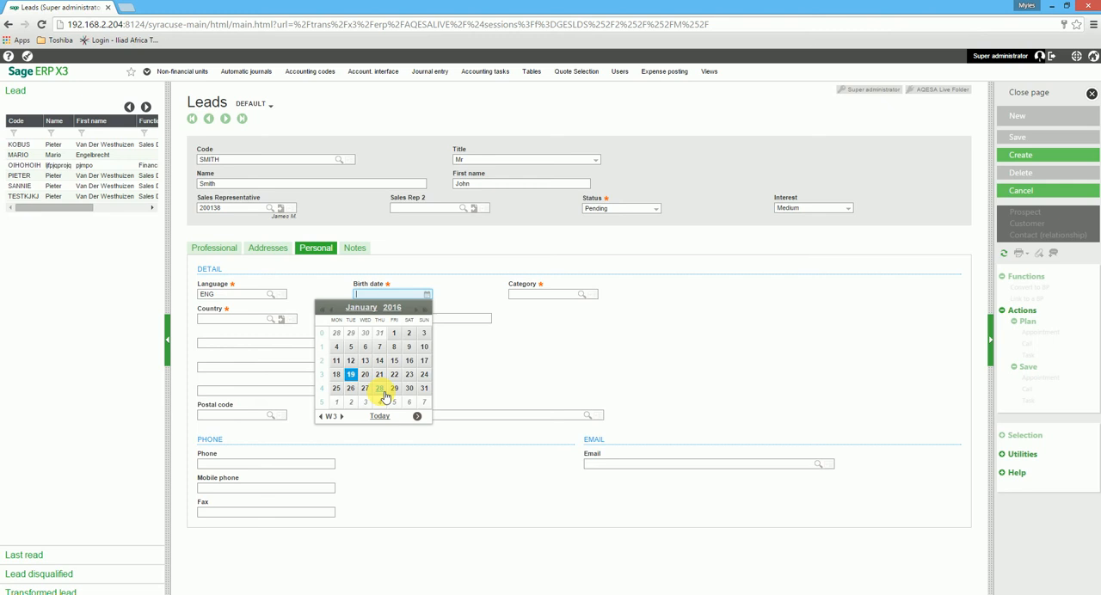
pyautogui.click(326, 310)
pyautogui.click(326, 309)
pyautogui.click(327, 309)
pyautogui.click(326, 310)
pyautogui.click(327, 310)
pyautogui.click(327, 310)
pyautogui.click(327, 309)
pyautogui.click(326, 310)
pyautogui.click(327, 310)
pyautogui.click(327, 310)
pyautogui.click(327, 309)
pyautogui.click(327, 310)
pyautogui.click(327, 310)
pyautogui.click(327, 310)
pyautogui.click(327, 309)
pyautogui.click(327, 310)
pyautogui.click(326, 310)
pyautogui.click(327, 309)
pyautogui.click(327, 309)
pyautogui.click(327, 310)
pyautogui.click(327, 310)
pyautogui.click(327, 309)
pyautogui.click(327, 310)
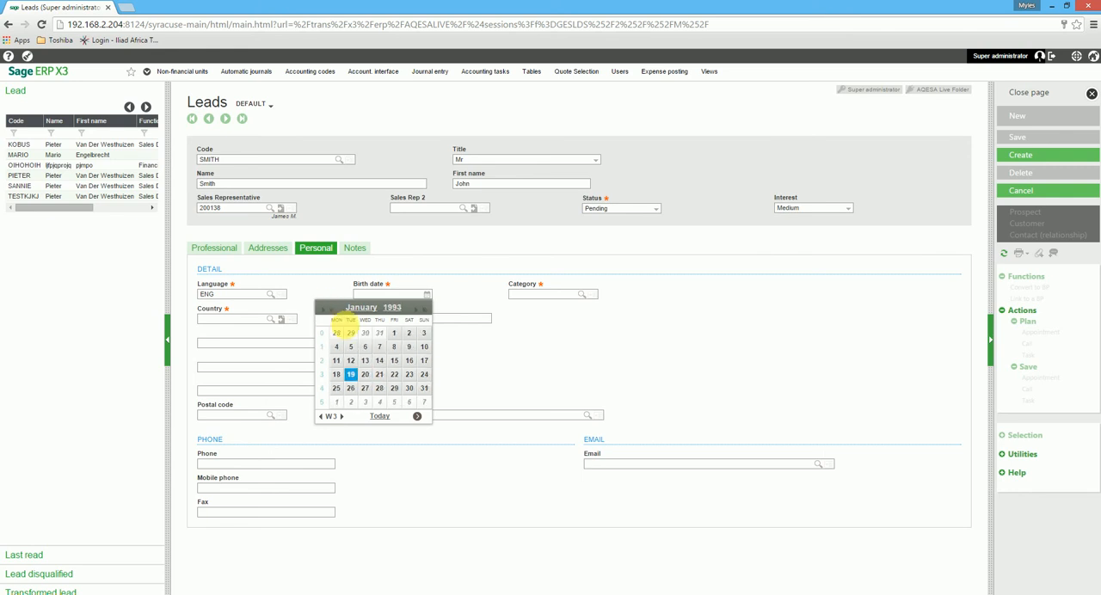
pyautogui.click(379, 360)
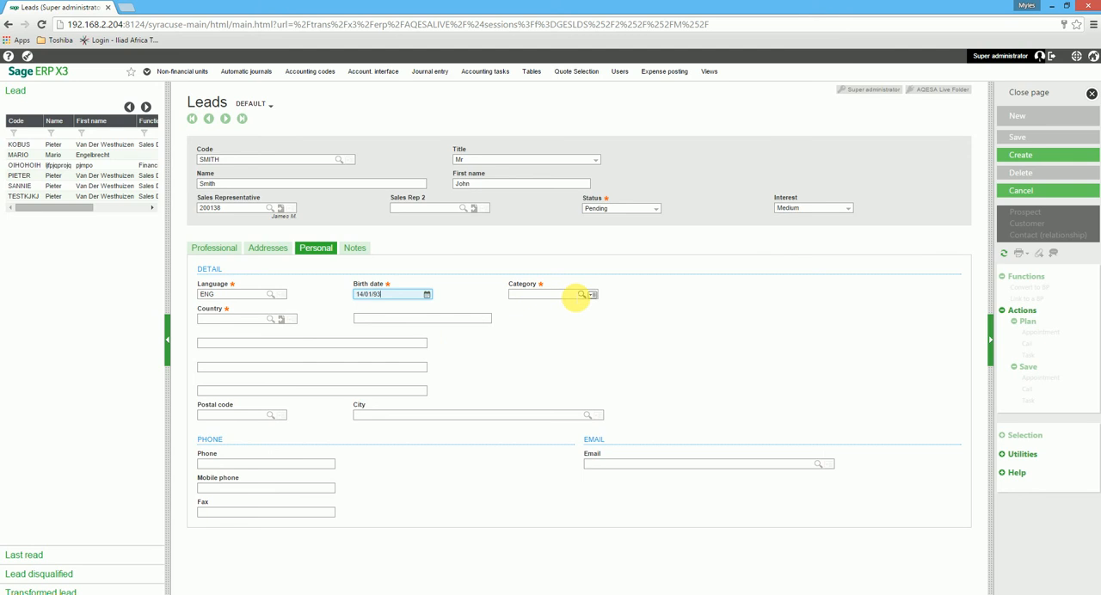
# Set the lead's personal category to H1 (Professional) and accept SA as the country.
pyautogui.click(576, 294)
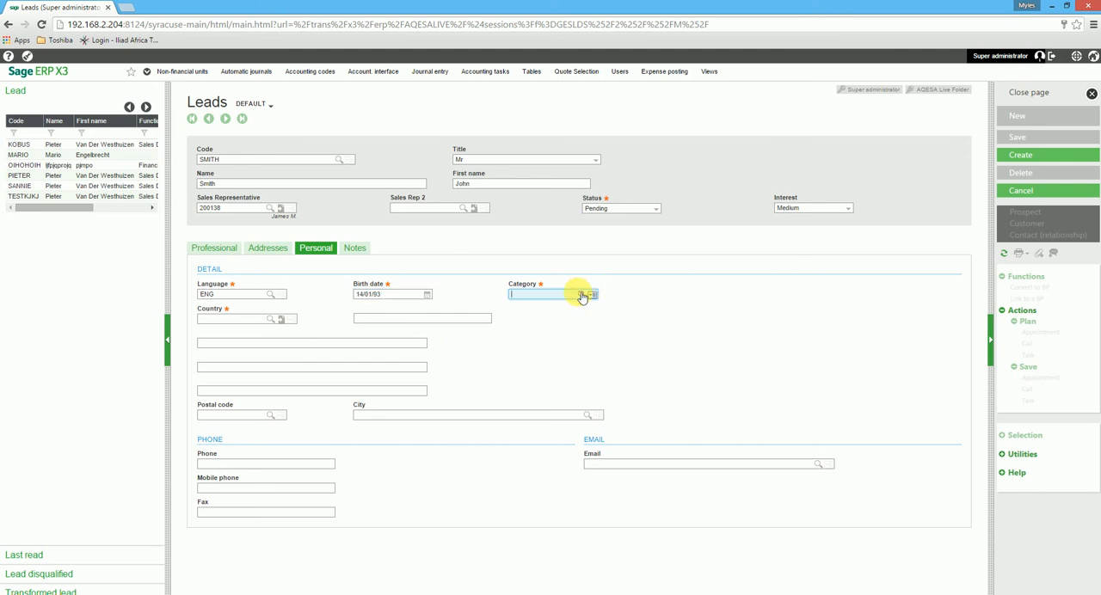
pyautogui.click(581, 294)
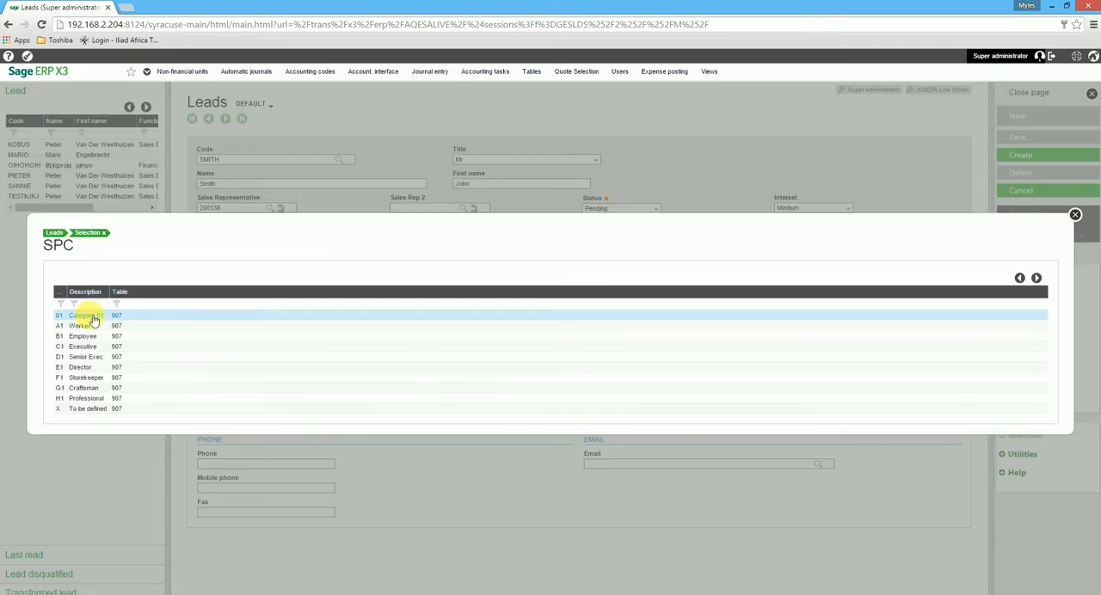
pyautogui.click(98, 401)
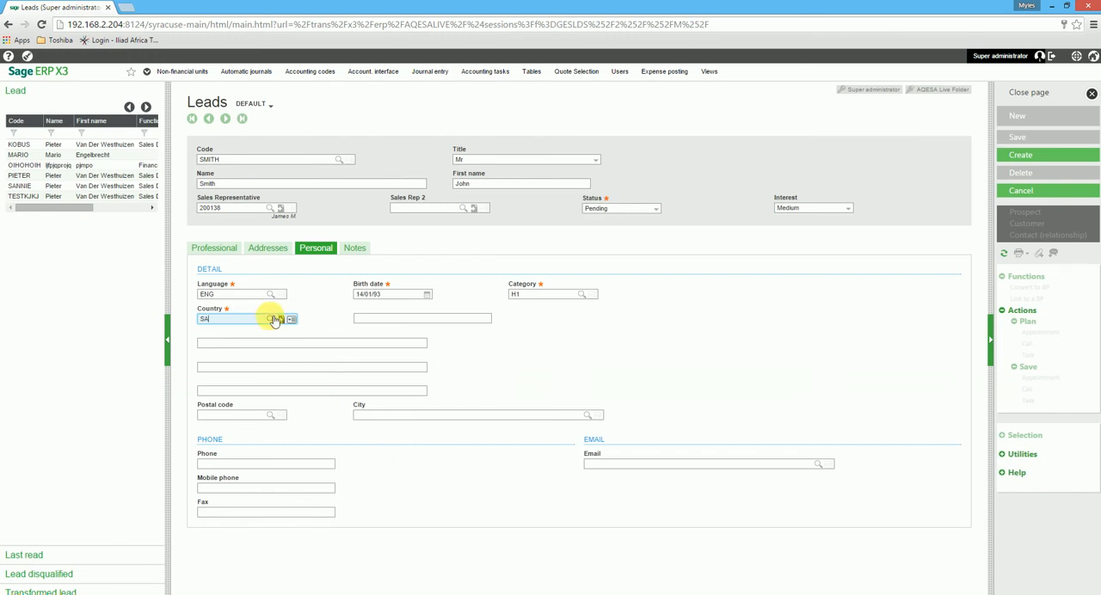
pyautogui.click(237, 344)
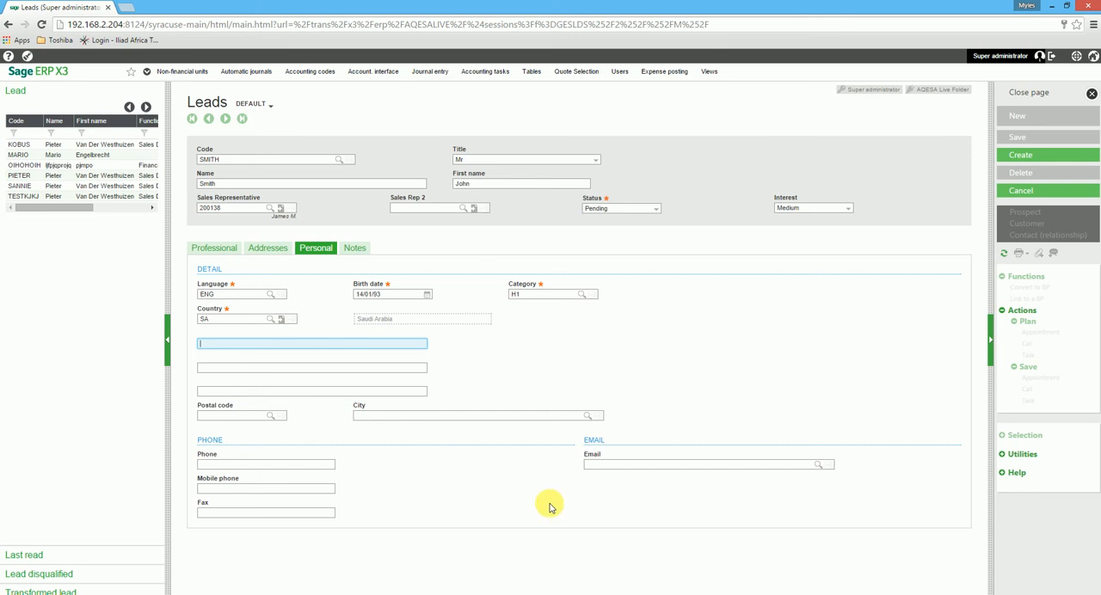
# Fill in the lead's personal e-mail address and phone number.
pyautogui.click(607, 465)
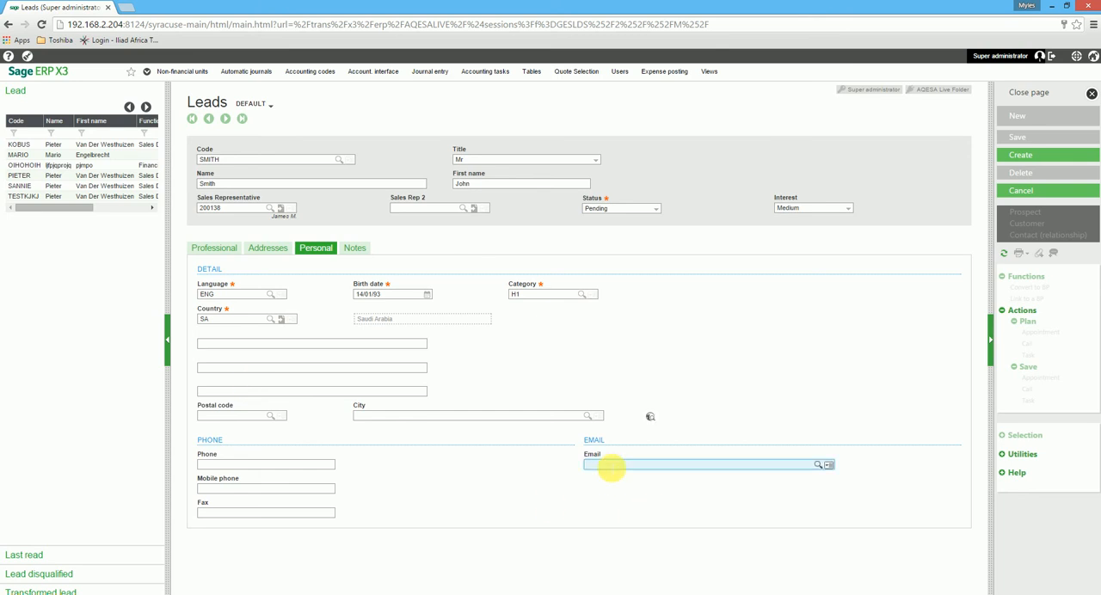
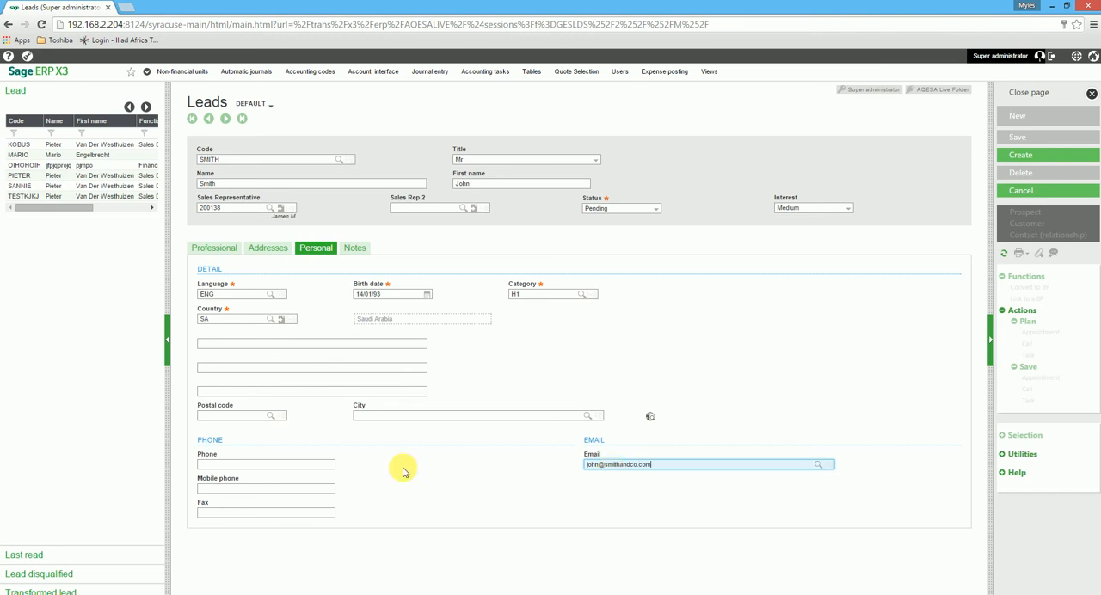
pyautogui.click(278, 465)
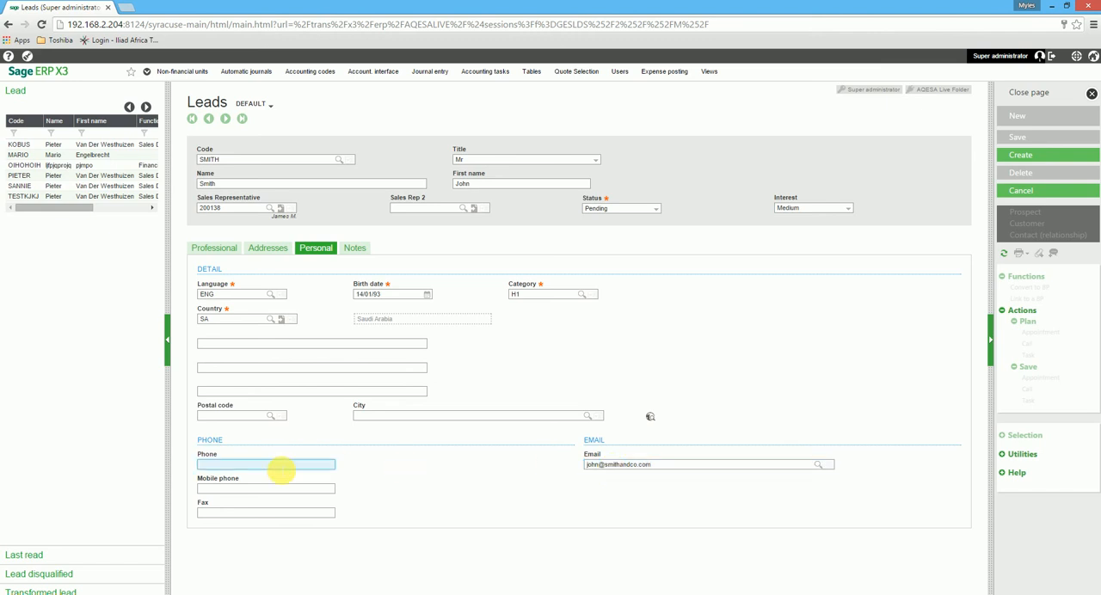
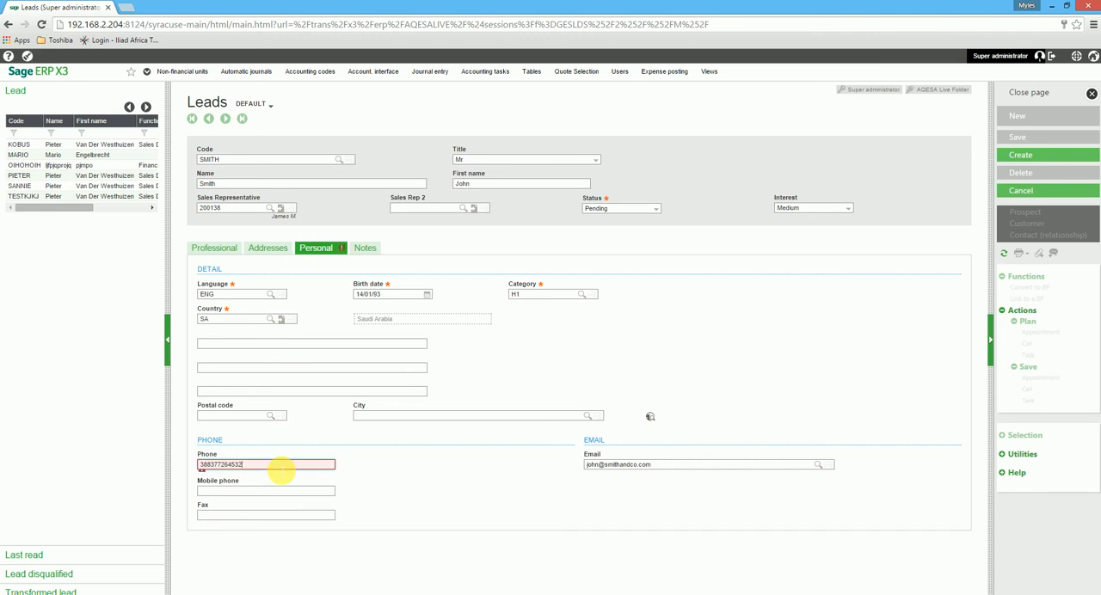
pyautogui.press('Tab')
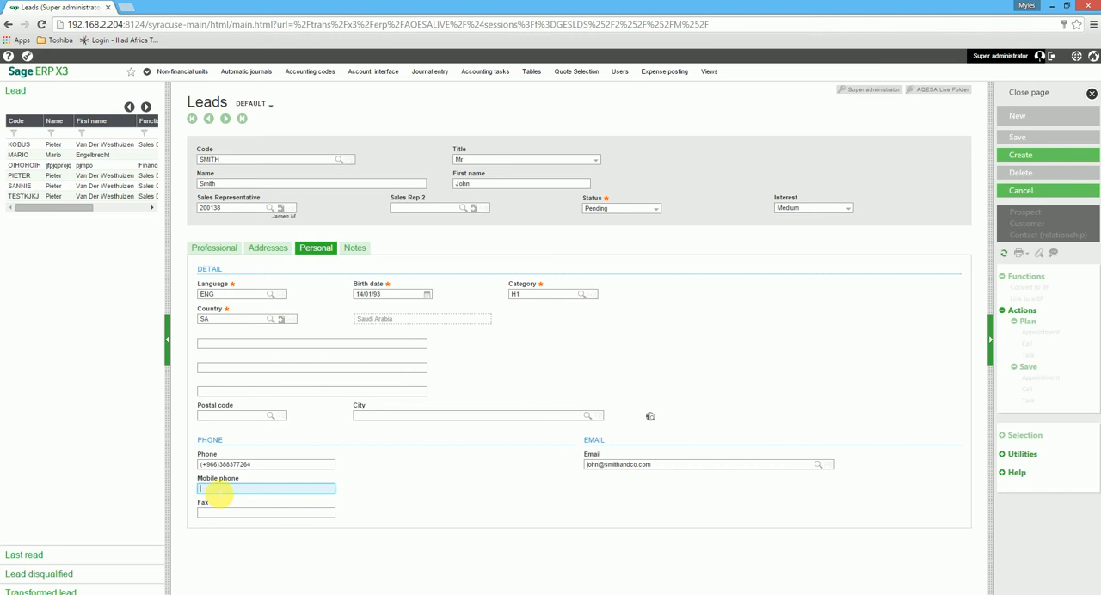
# Copy the lead's personal phone number into the mobile phone field.
pyautogui.click(277, 468)
pyautogui.moveTo(275, 468); pyautogui.dragTo(184, 467)
pyautogui.hotkey('ctrl', 'c')
pyautogui.click(245, 488)
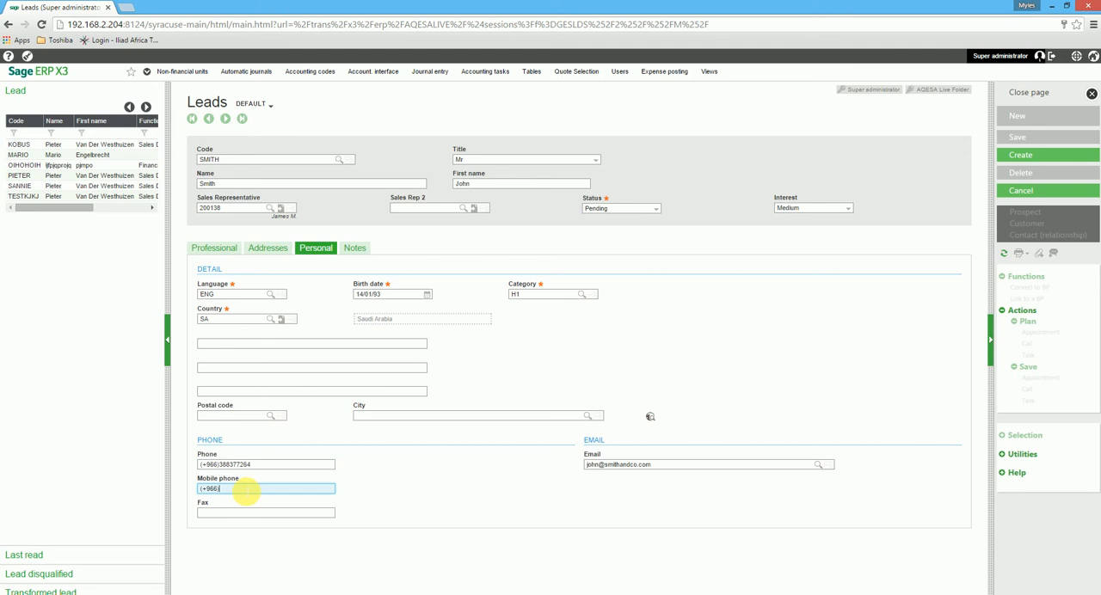
pyautogui.hotkey('ctrl', 'v')
pyautogui.click(244, 514)
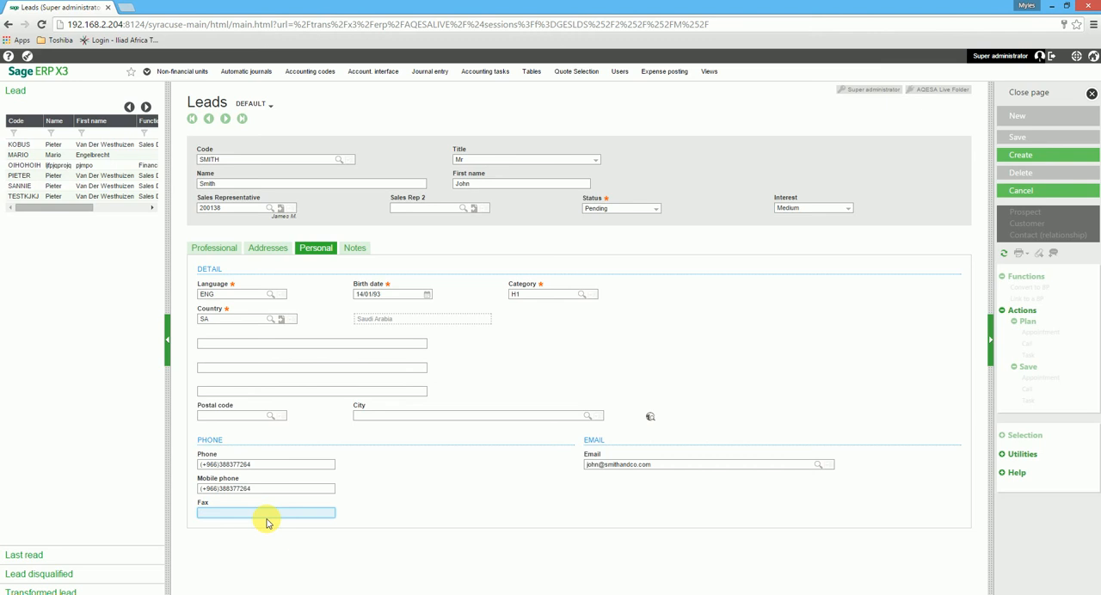
# Add the note "Met lead at trade show." to the lead and create the record.
pyautogui.click(318, 249)
pyautogui.click(358, 250)
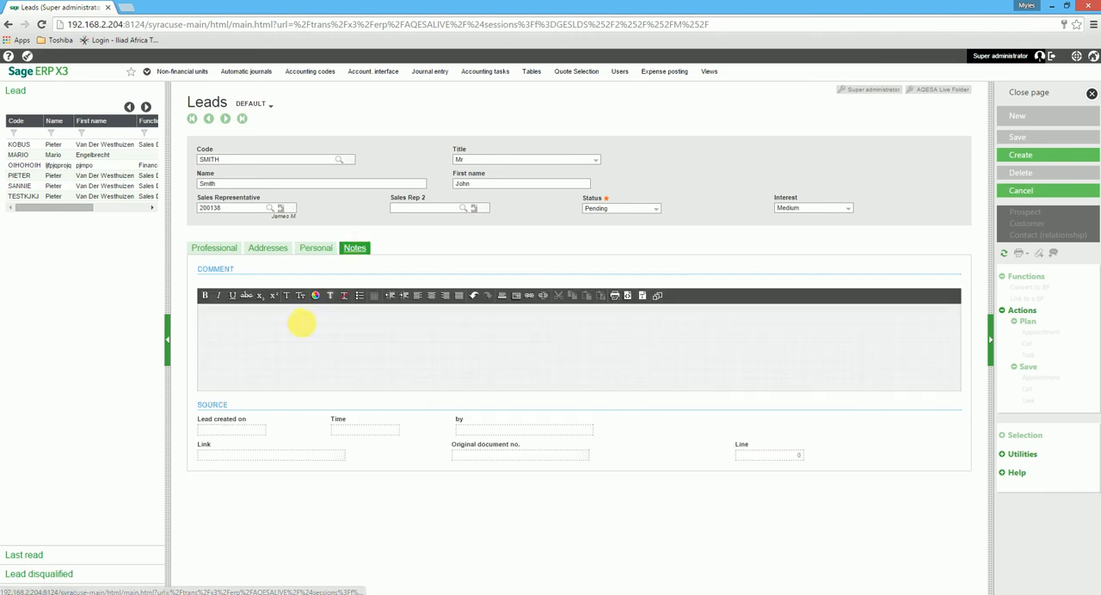
pyautogui.click(288, 322)
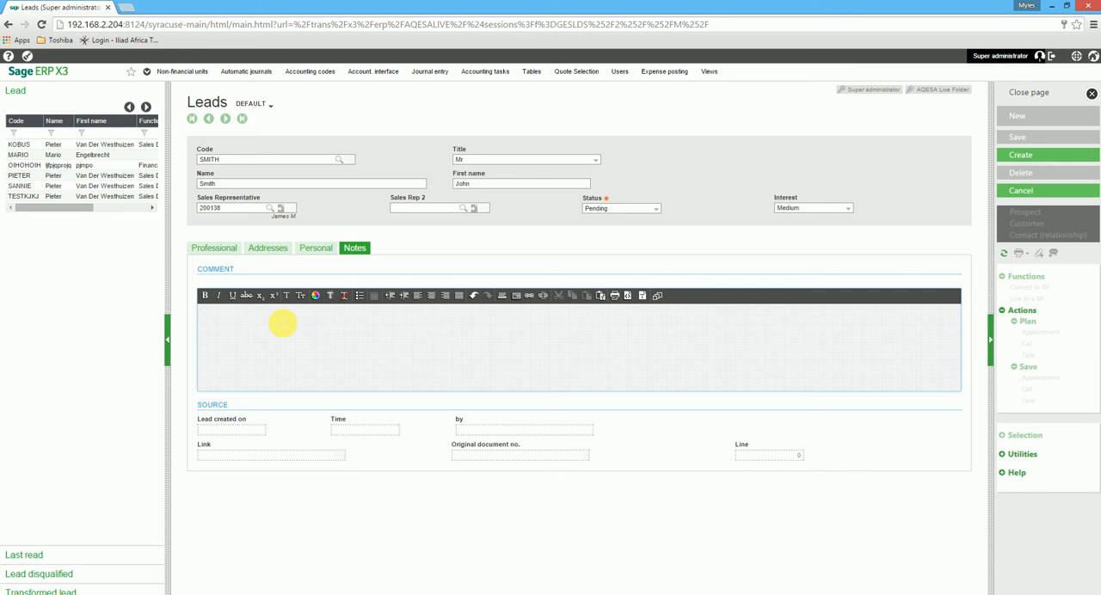
pyautogui.write('Met lead at trade show.')
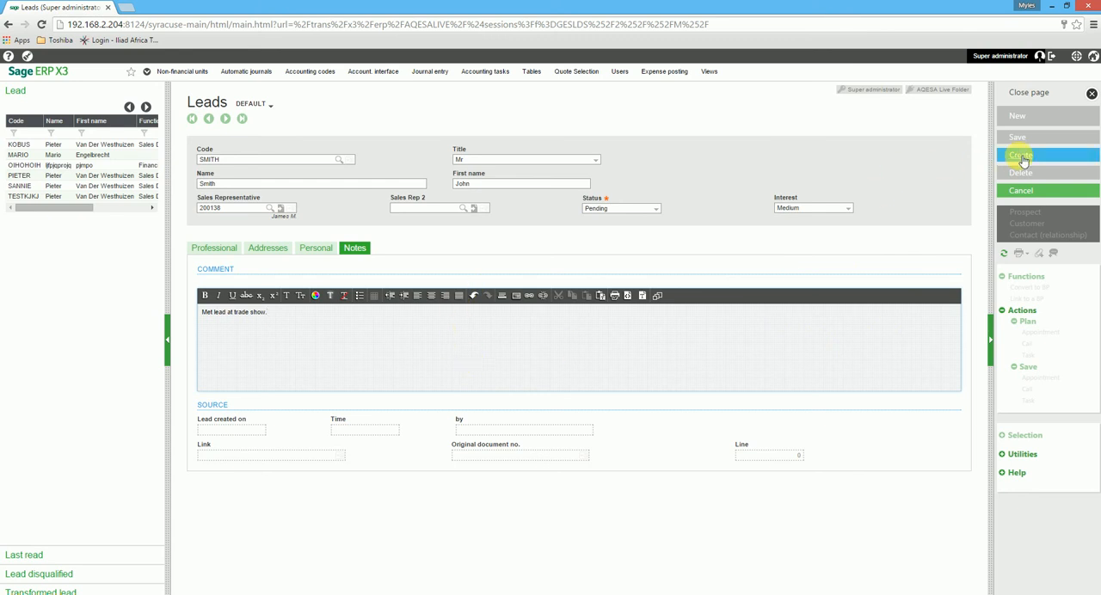
pyautogui.click(1022, 158)
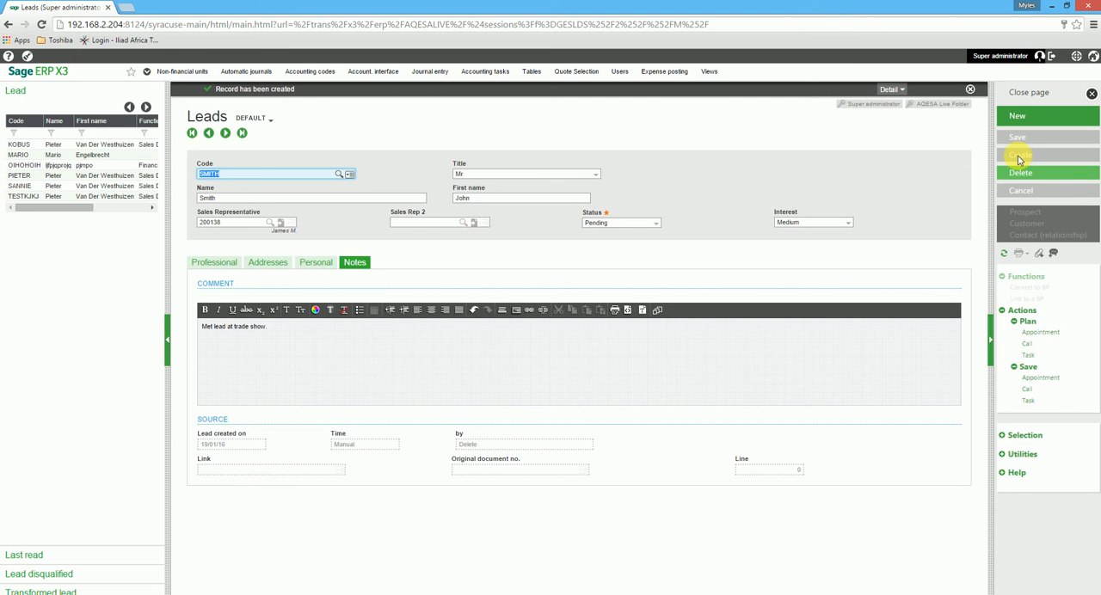
# View the attachments page of the new lead and close it without attaching a file.
pyautogui.click(1043, 256)
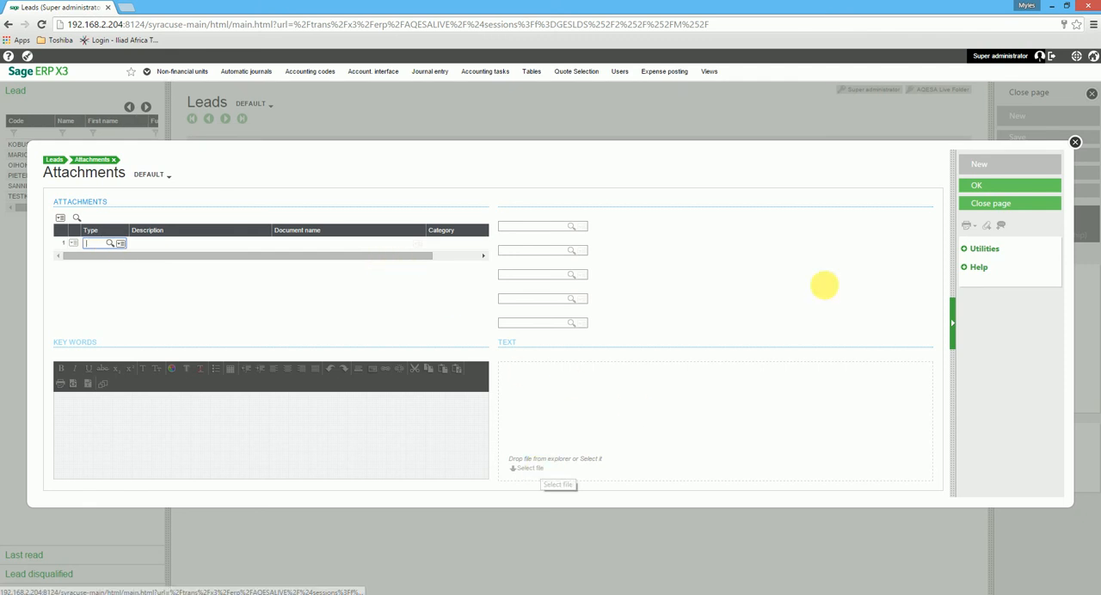
pyautogui.click(977, 203)
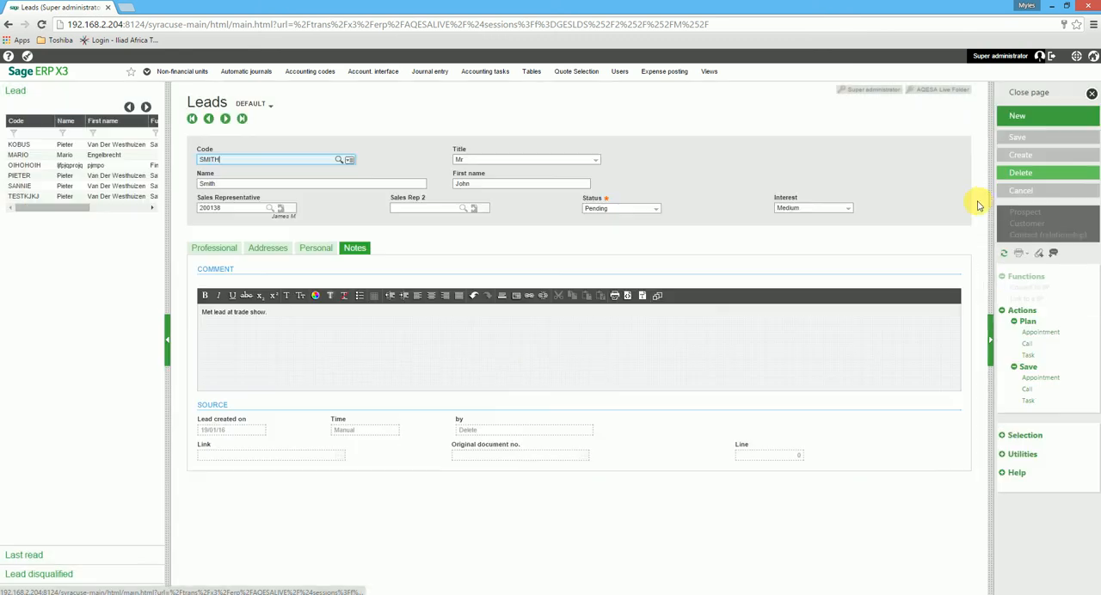
# Add the comment "Will contact today as a matter of urgency" to the lead record and confirm it.
pyautogui.click(1055, 256)
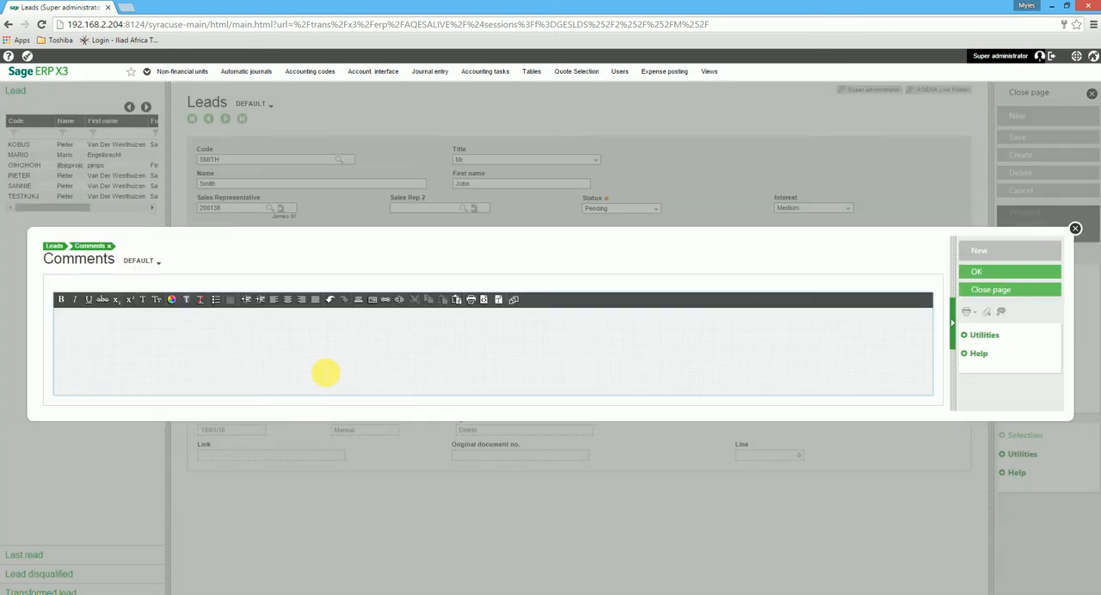
pyautogui.write('Wil')
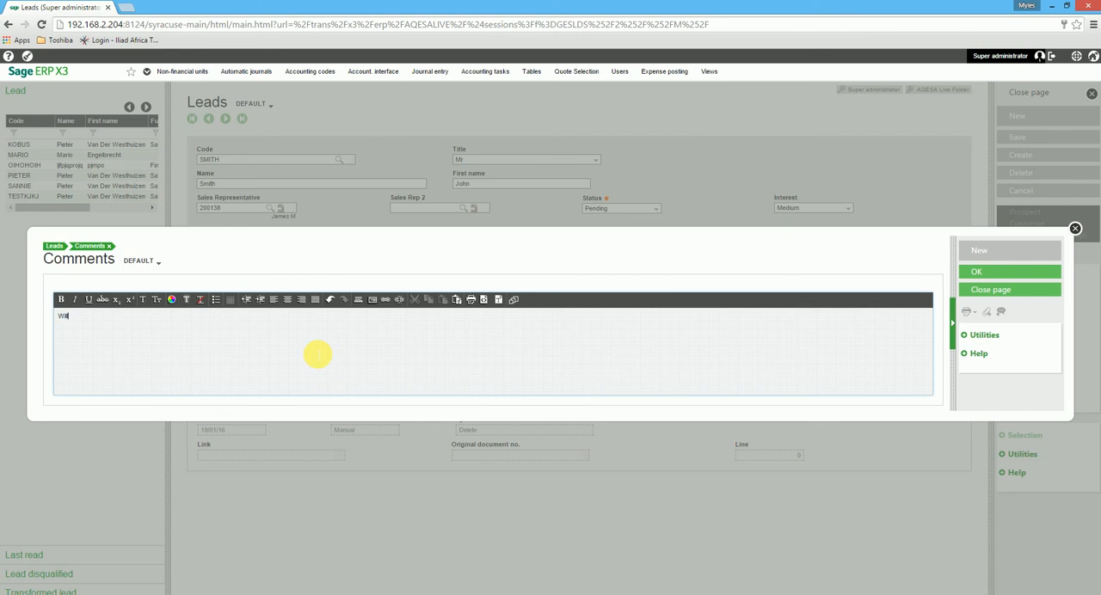
pyautogui.write('l contact today as a matter of urgency')
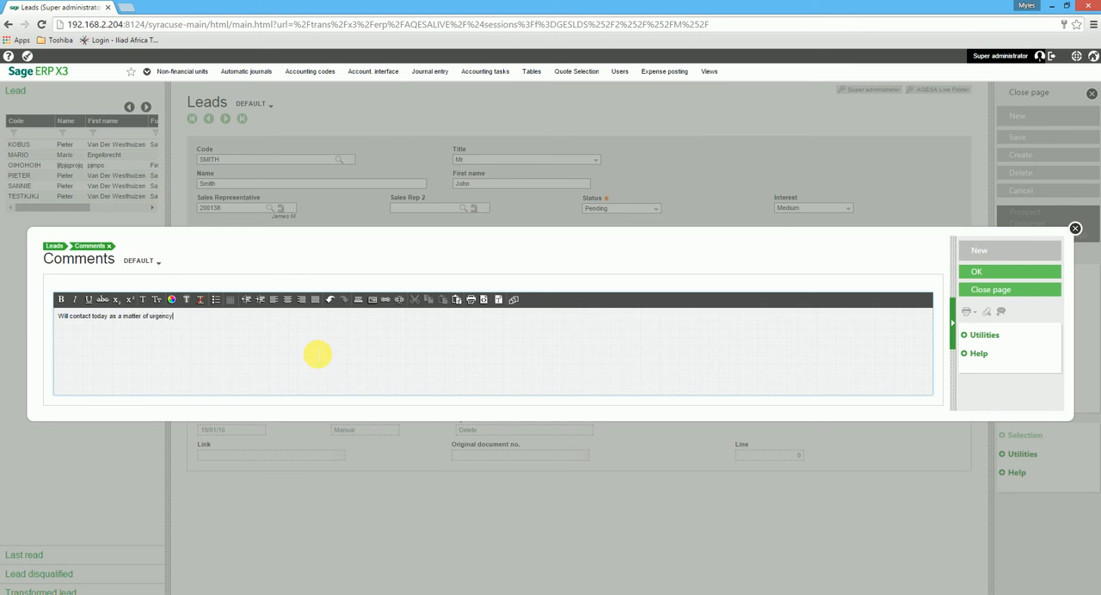
pyautogui.click(981, 272)
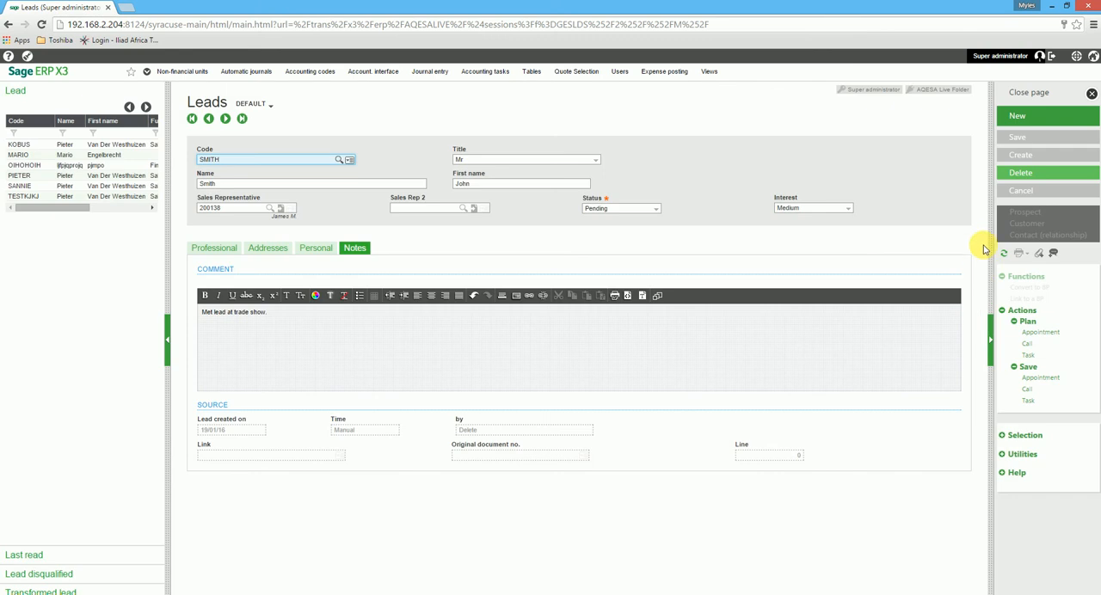